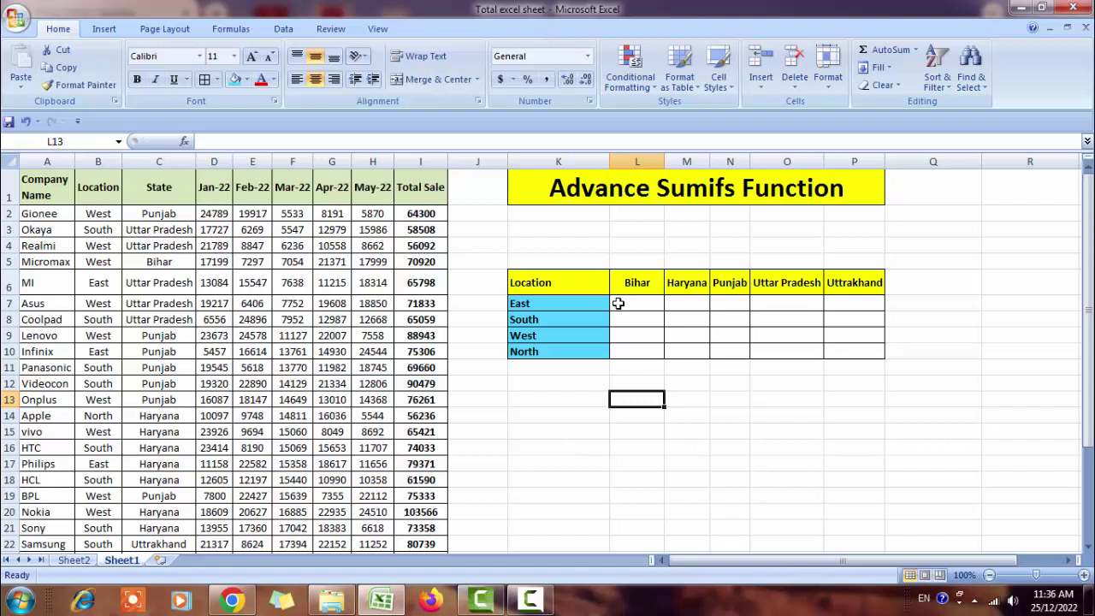
# Start a SUMIFS formula in cell L7 with the Total Sale values I2:I32 as the sum range.
pyautogui.click(618, 303)
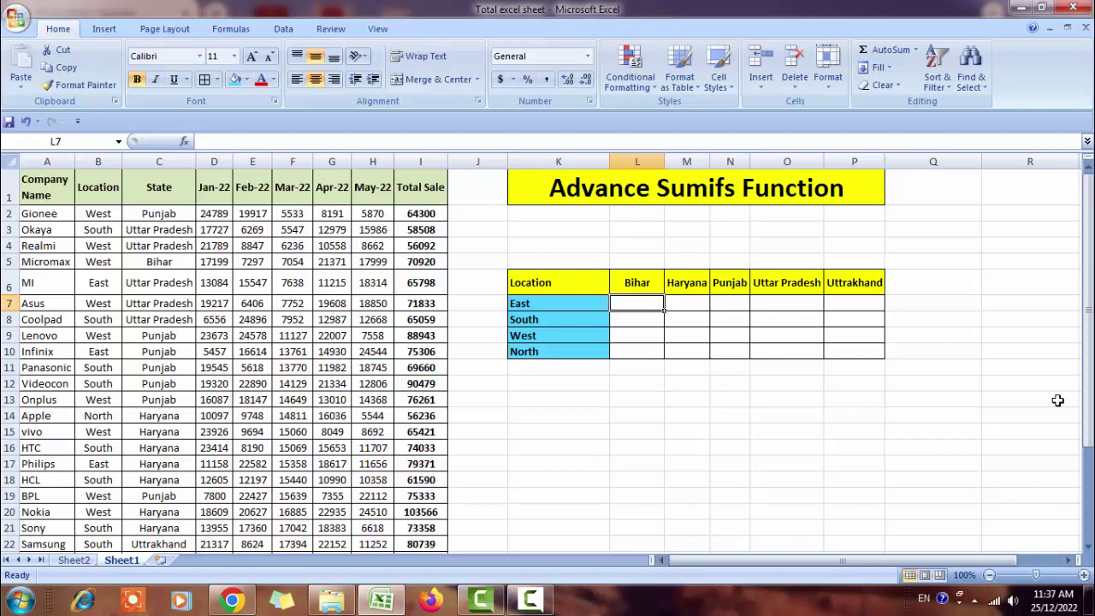
pyautogui.write('=')
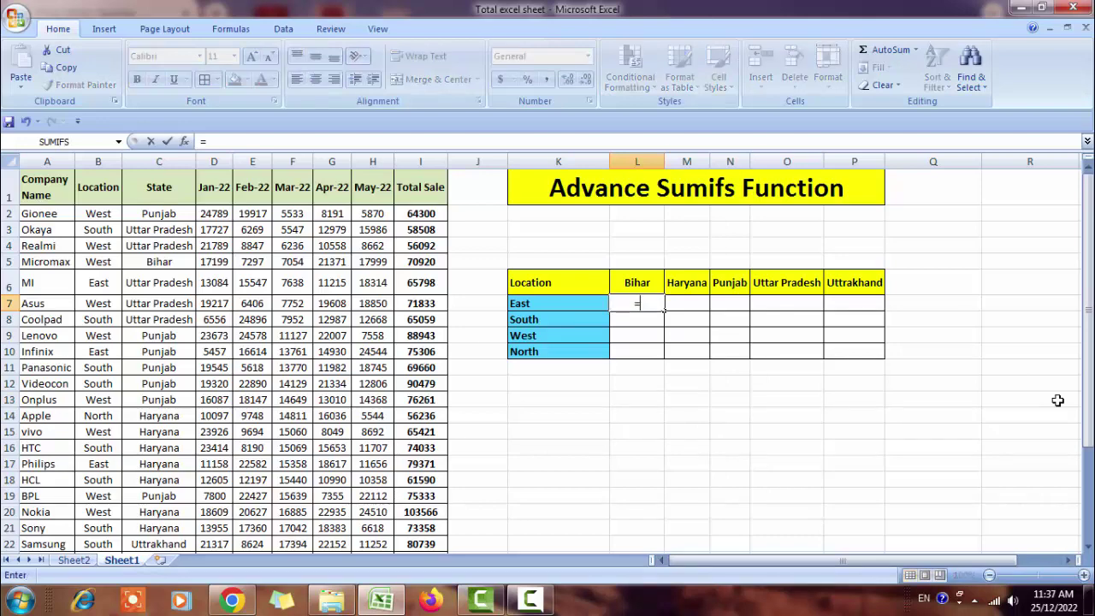
pyautogui.write('sum')
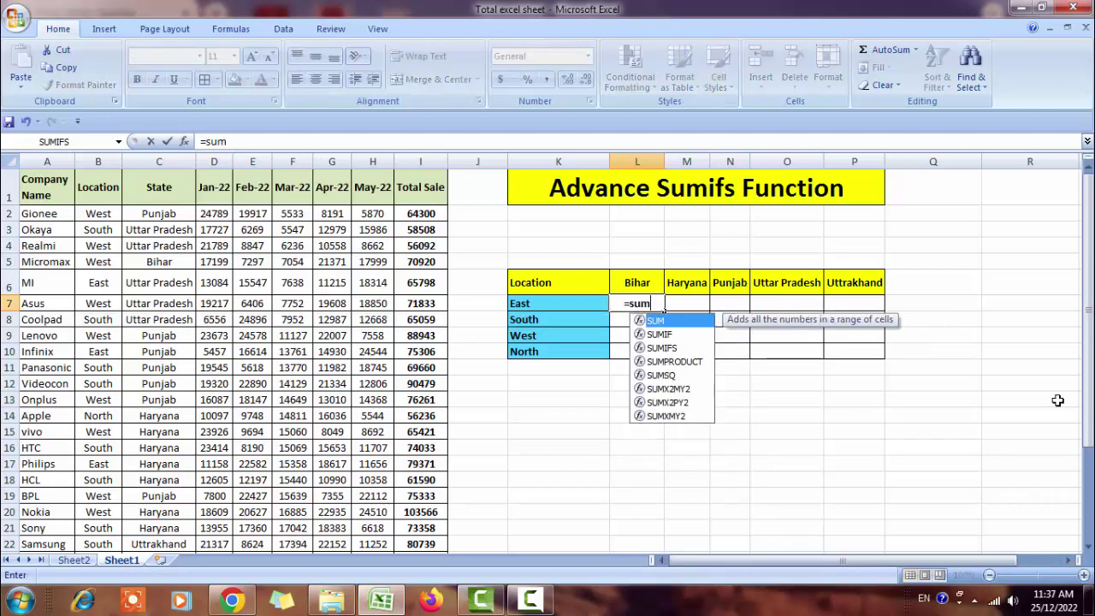
pyautogui.write('ifs')
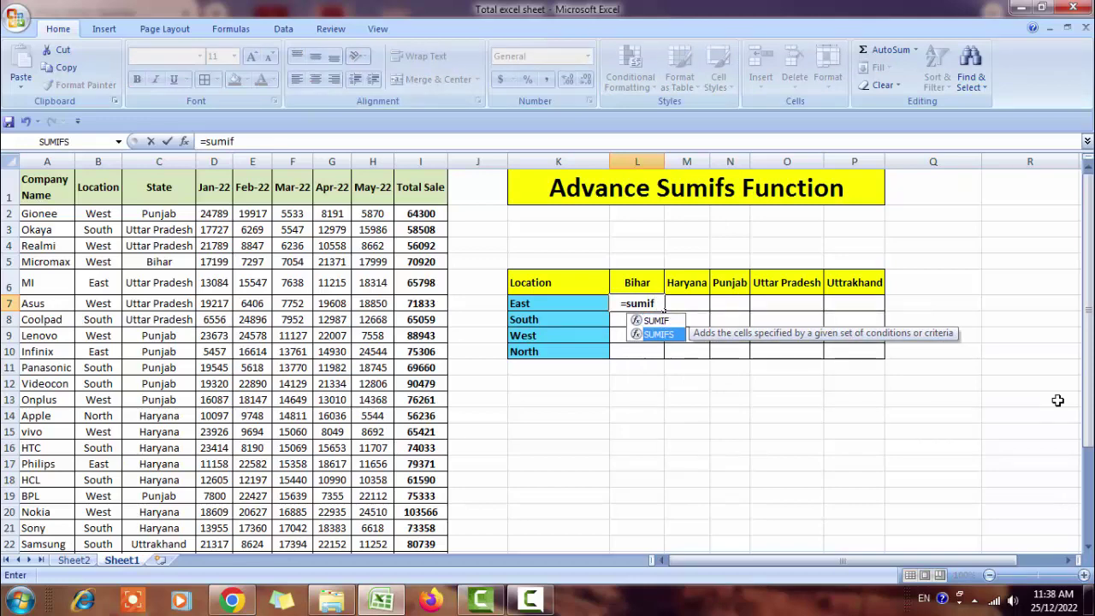
pyautogui.press('Tab')
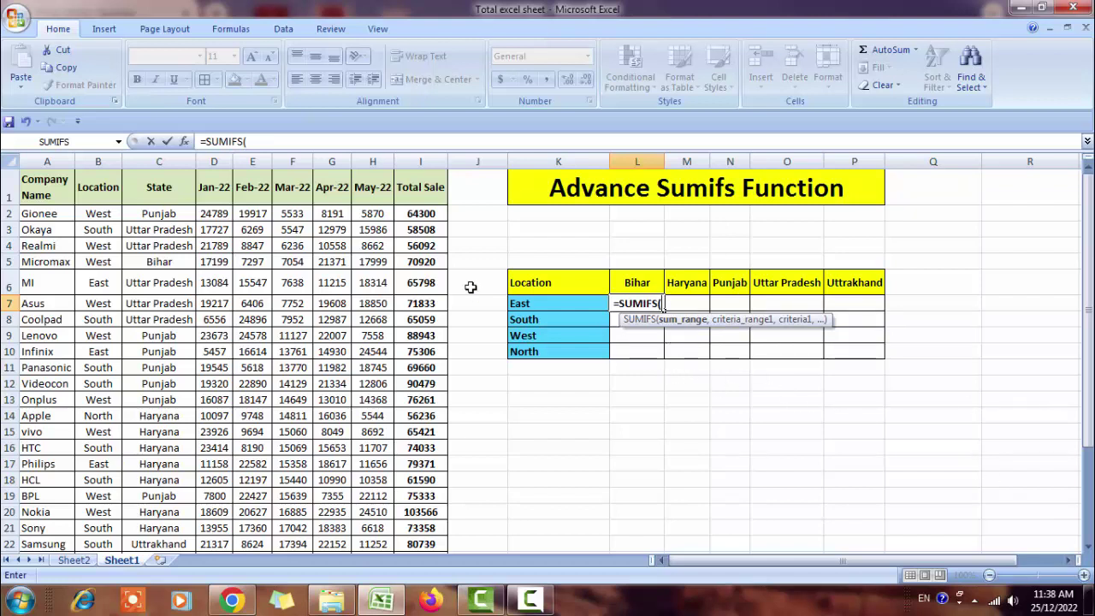
pyautogui.click(416, 212)
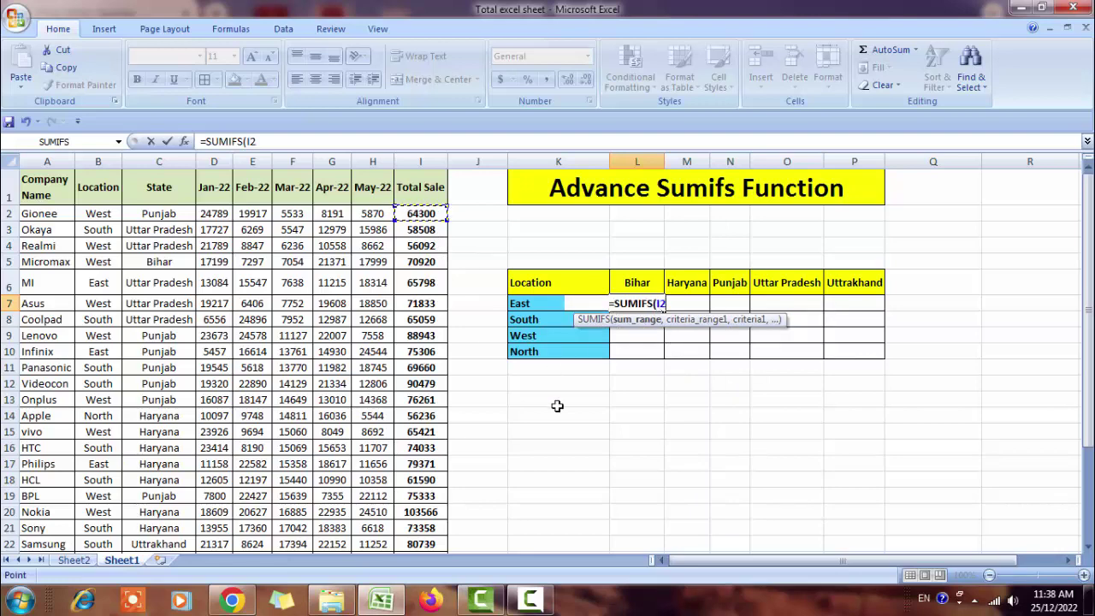
pyautogui.hotkey('ctrl', 'shift', 'Down')
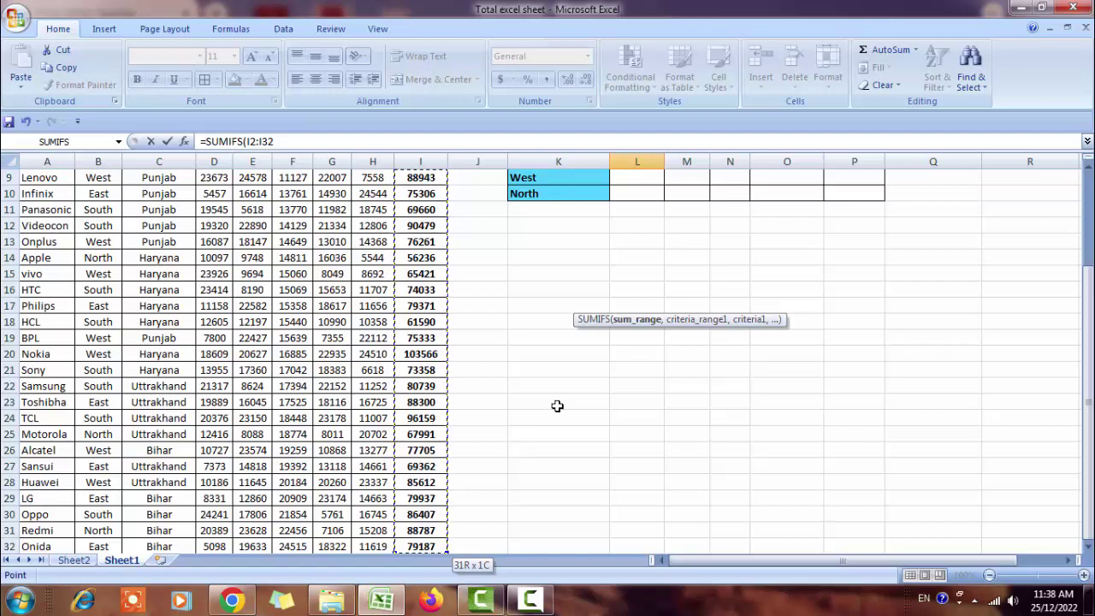
pyautogui.write(',')
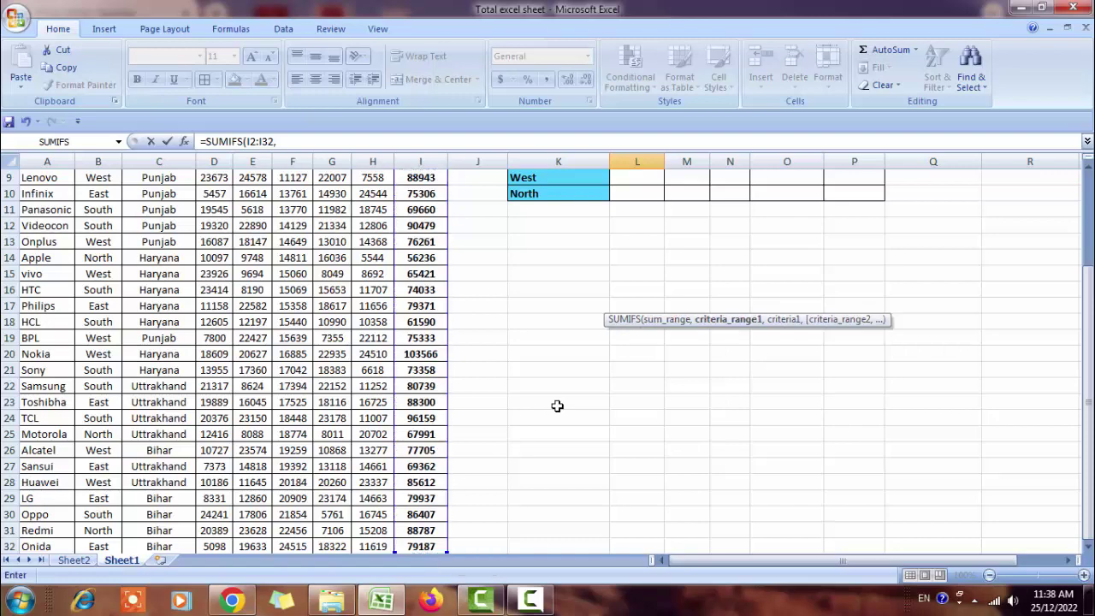
# Add the Location range B2:B32 as the first criteria range, with East in K7 as its criterion.
pyautogui.scroll(3, 557, 406)
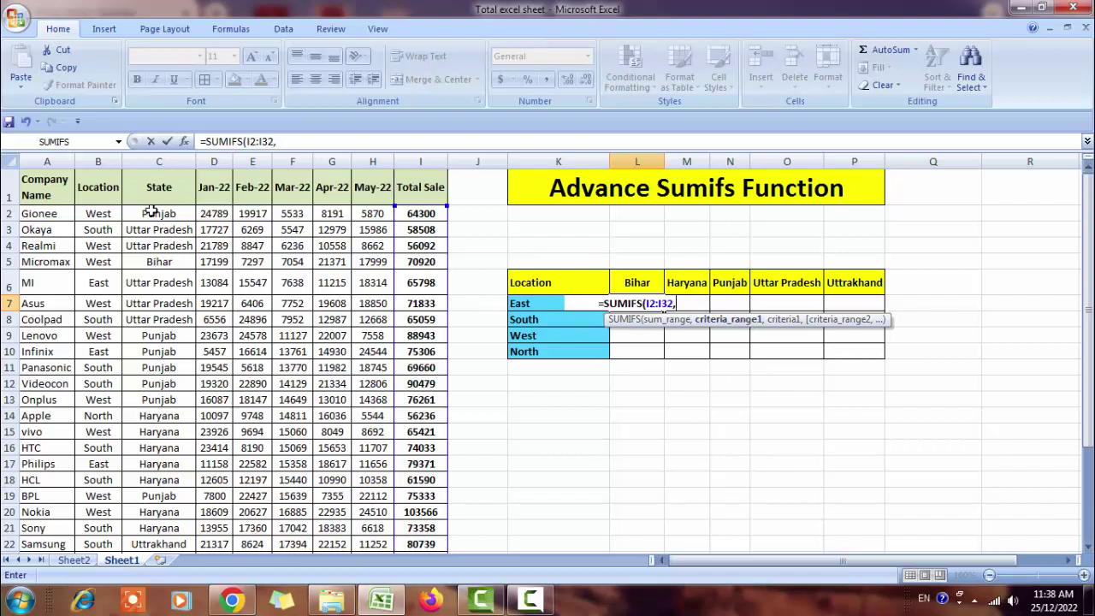
pyautogui.click(116, 192)
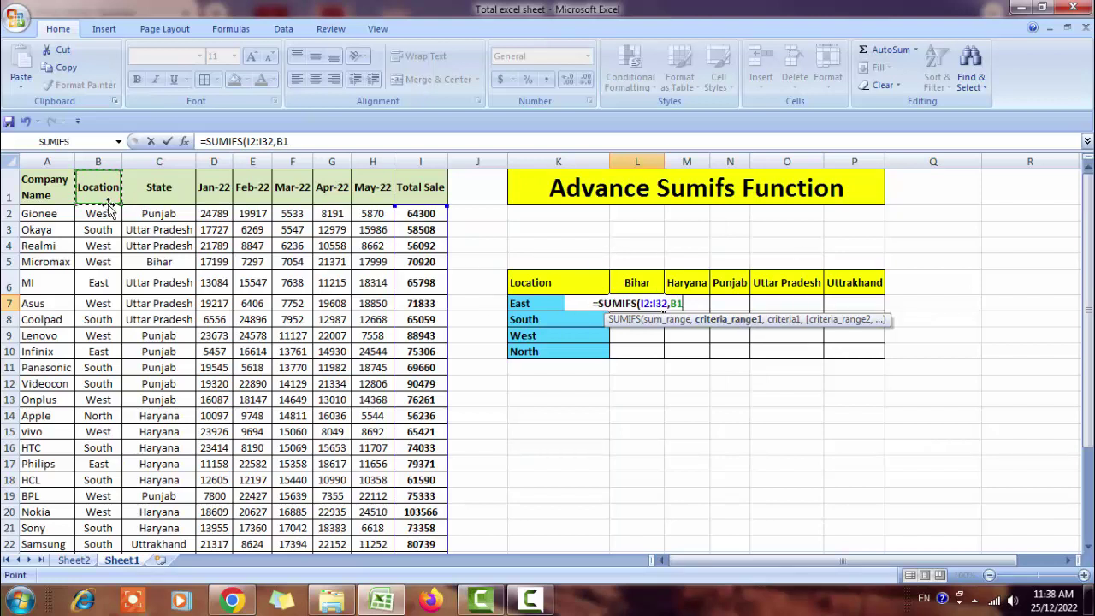
pyautogui.click(109, 212)
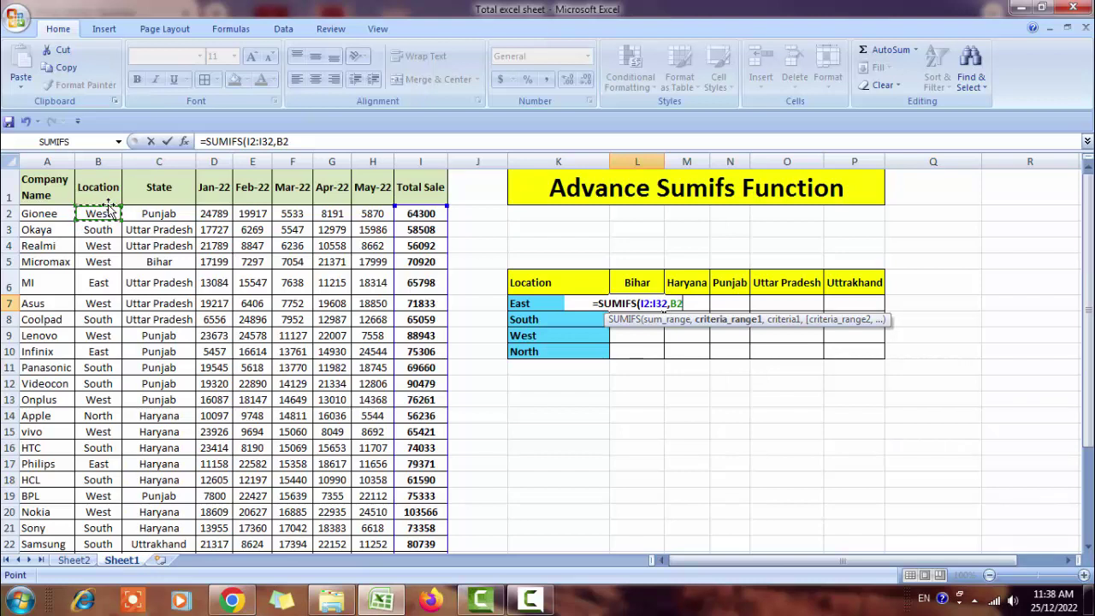
pyautogui.hotkey('ctrl', 'shift', 'Down')
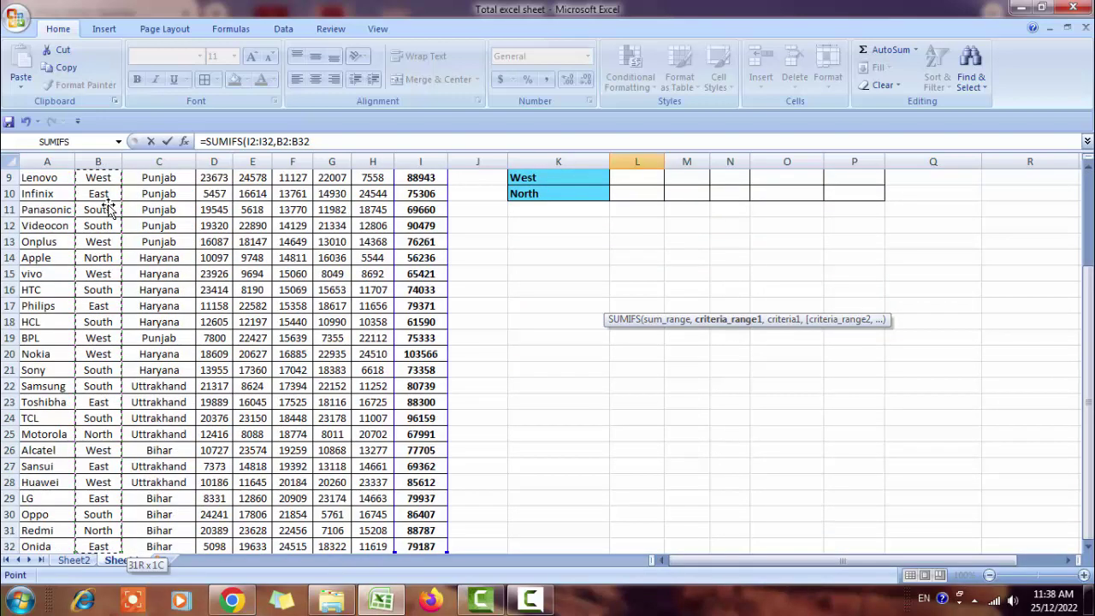
pyautogui.write(',')
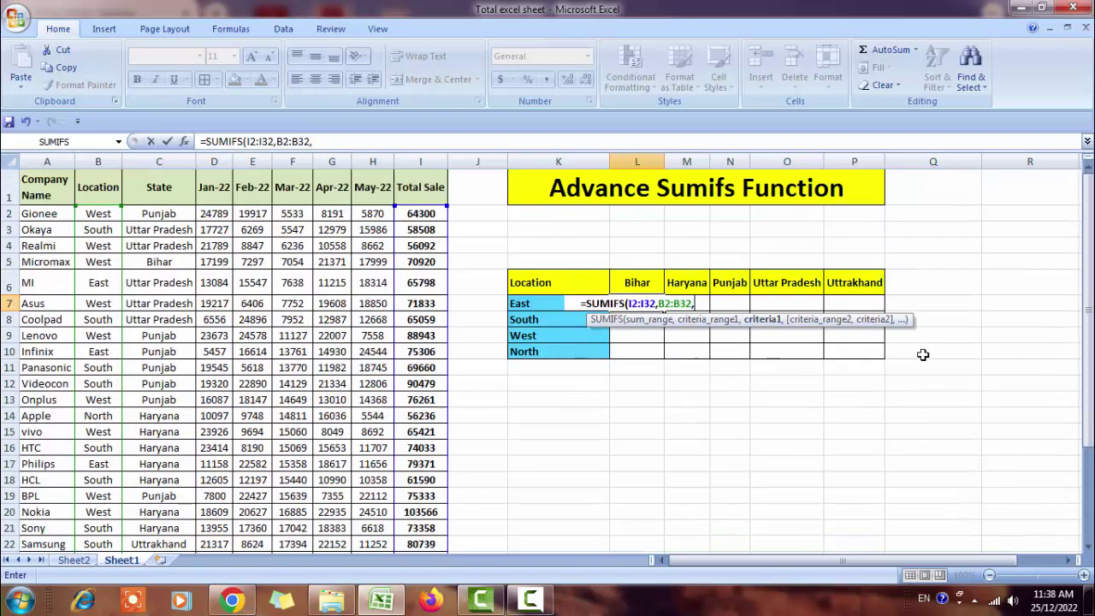
pyautogui.scroll(3, 917, 354)
pyautogui.click(529, 301)
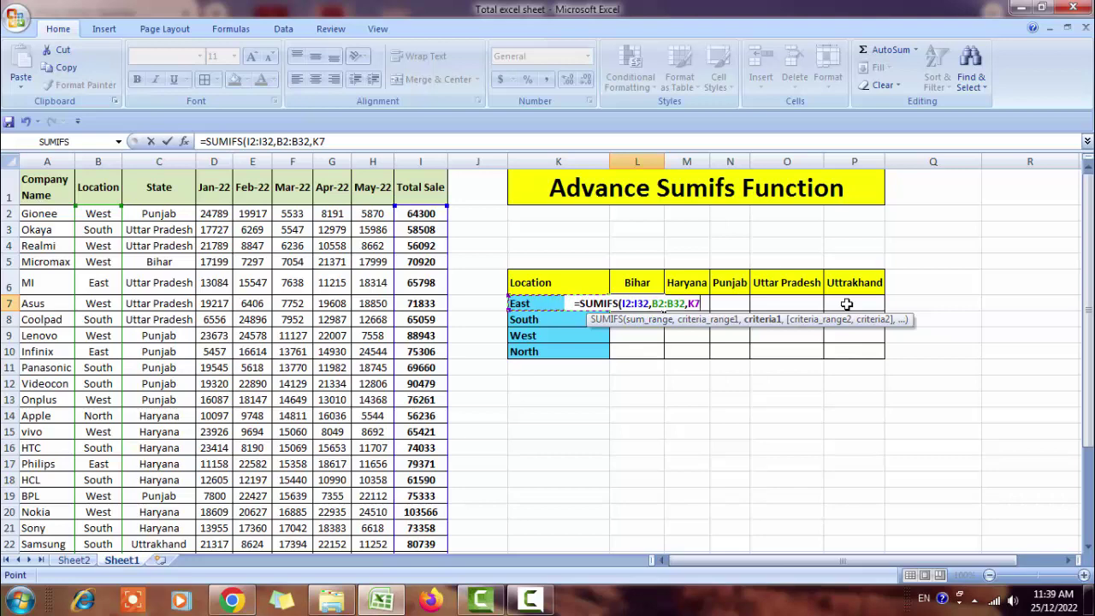
pyautogui.write(',')
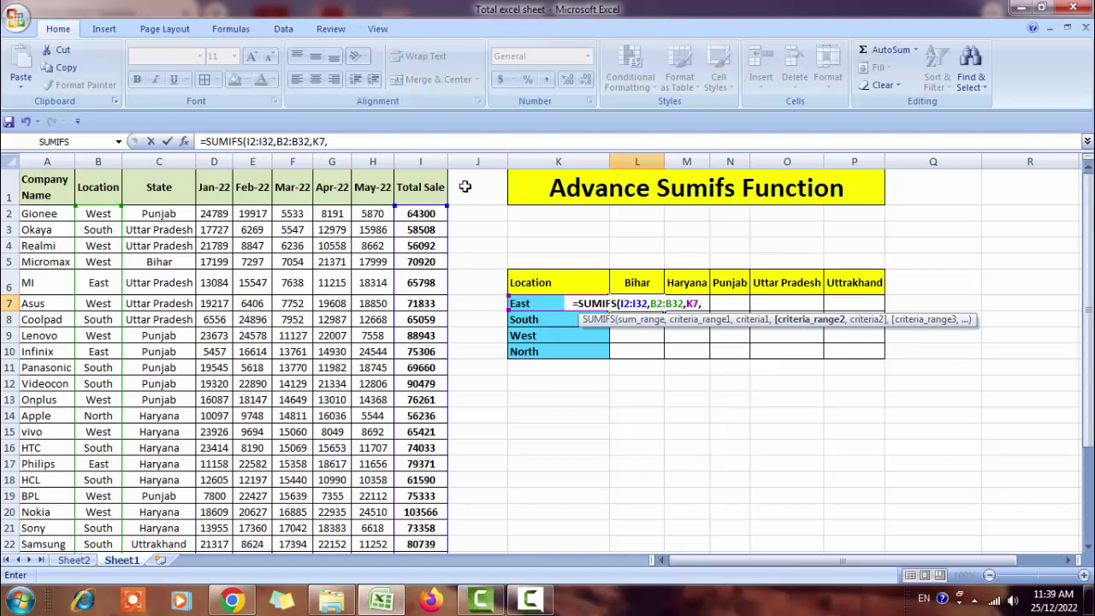
# Add the State range C2:C32 with Bihar in L6 as the second criterion and complete the formula.
pyautogui.click(154, 213)
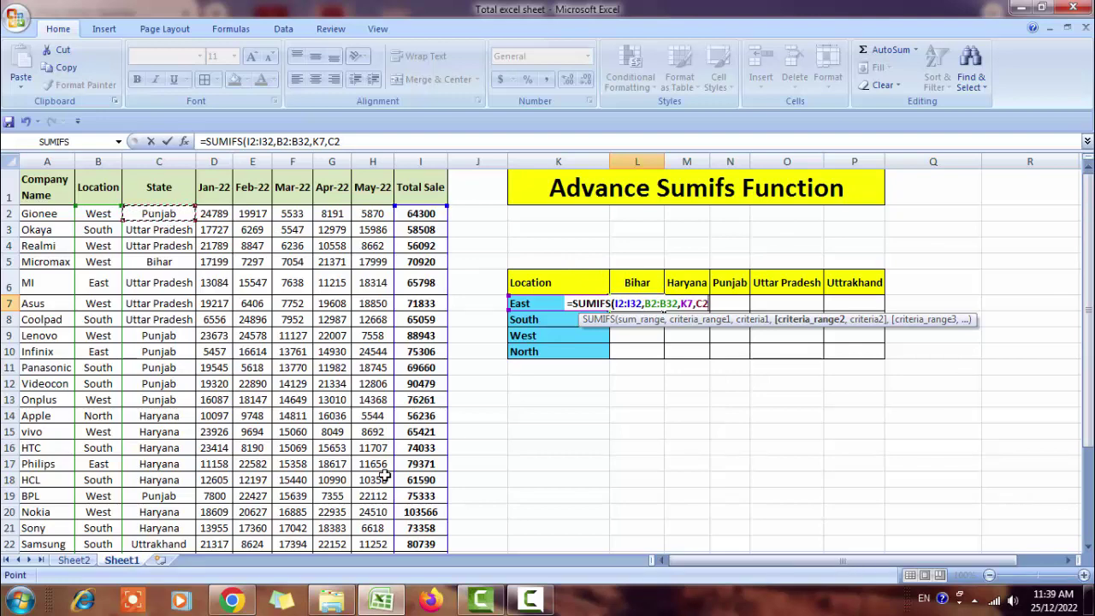
pyautogui.hotkey('ctrl', 'shift', 'Down')
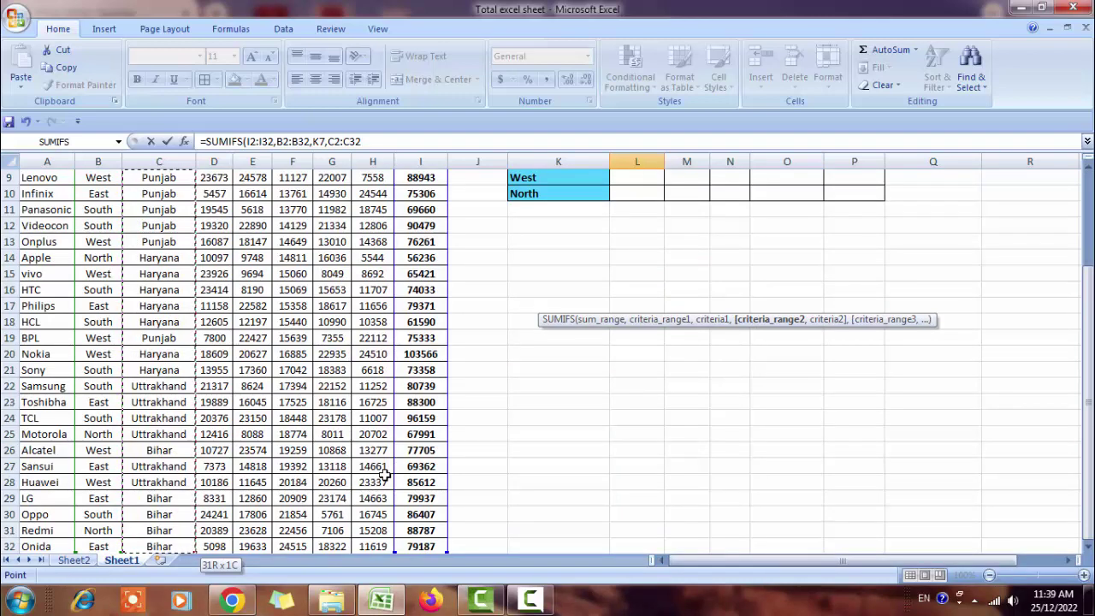
pyautogui.write(',')
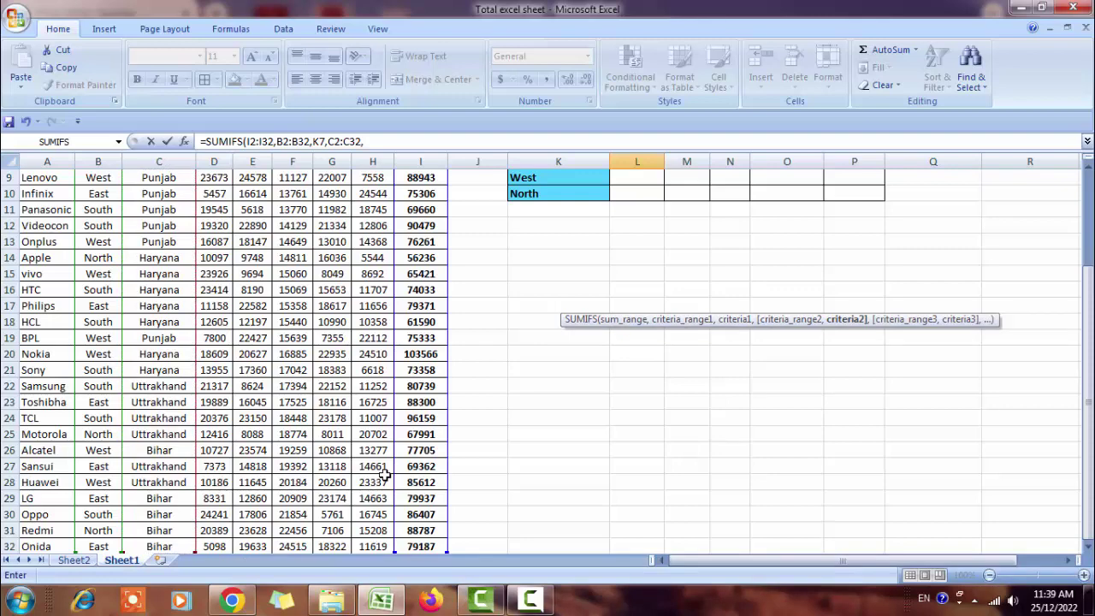
pyautogui.scroll(3, 876, 448)
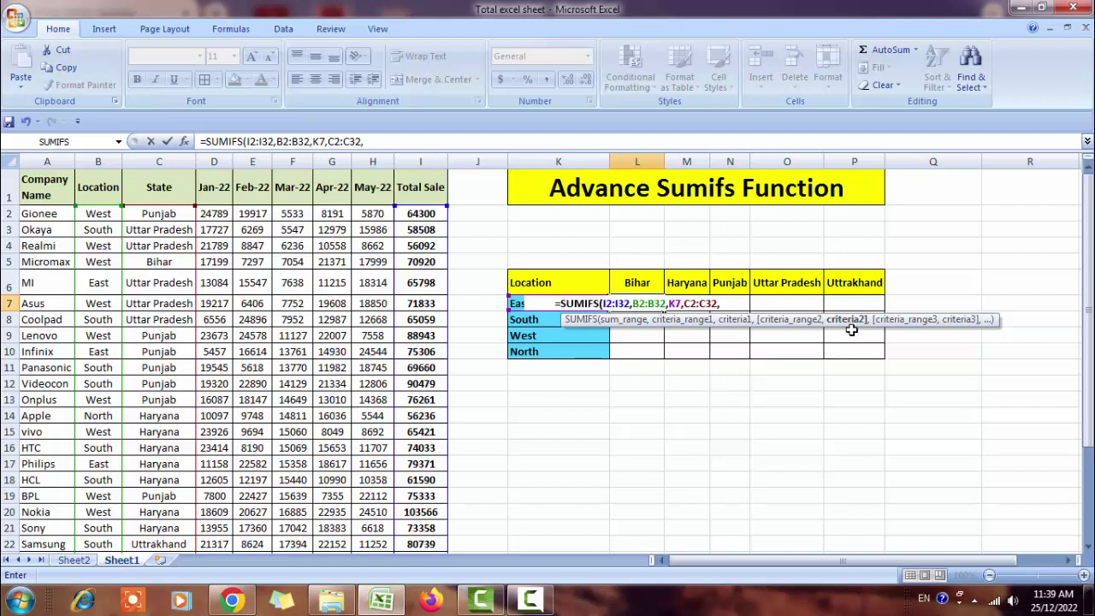
pyautogui.click(641, 283)
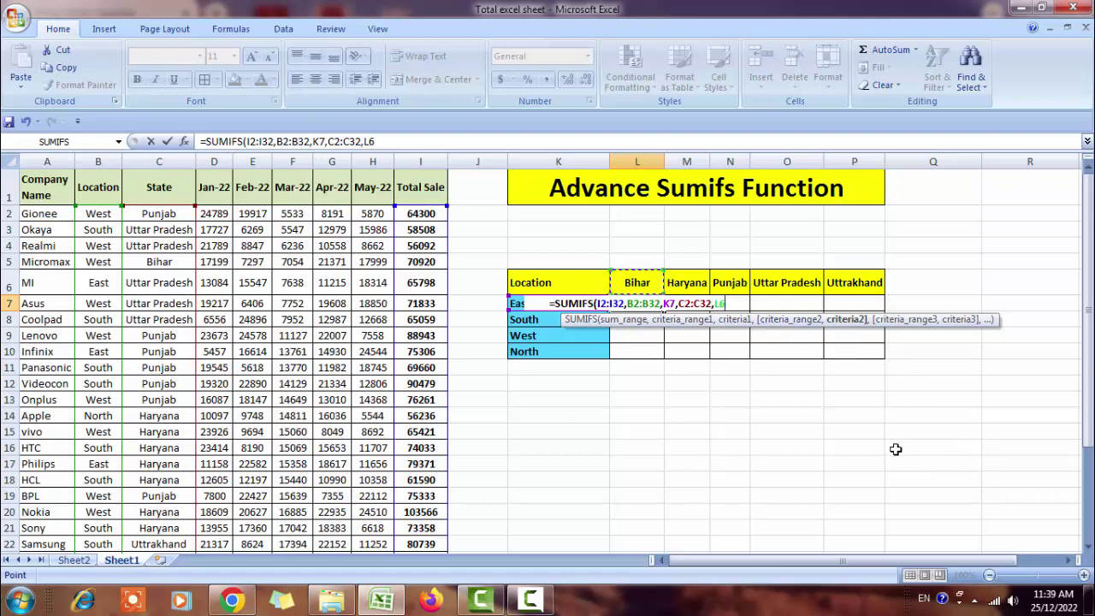
pyautogui.write(')')
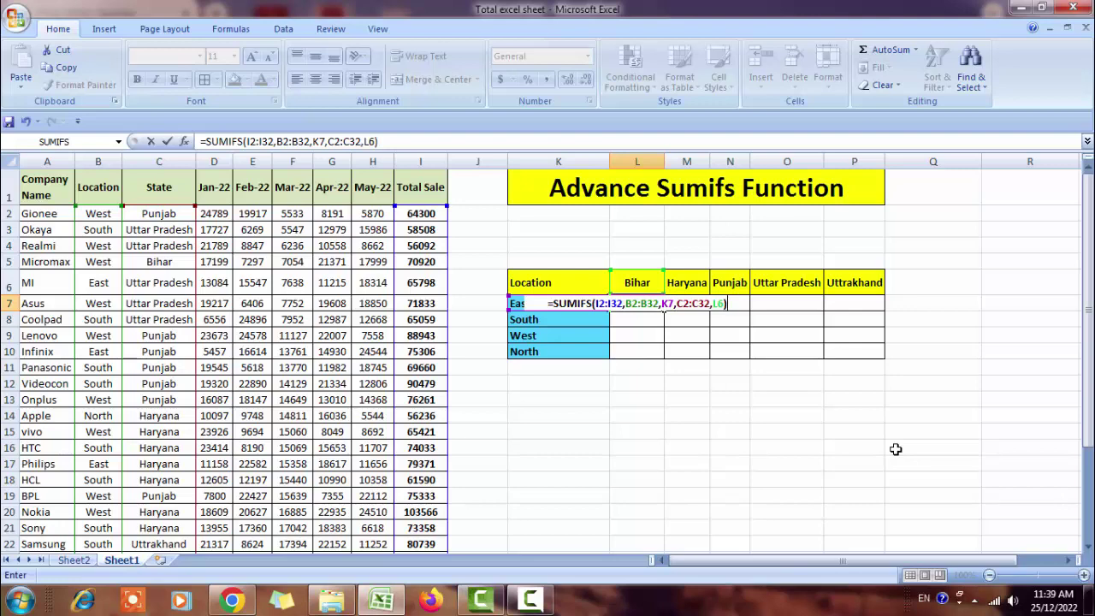
pyautogui.press('Return')
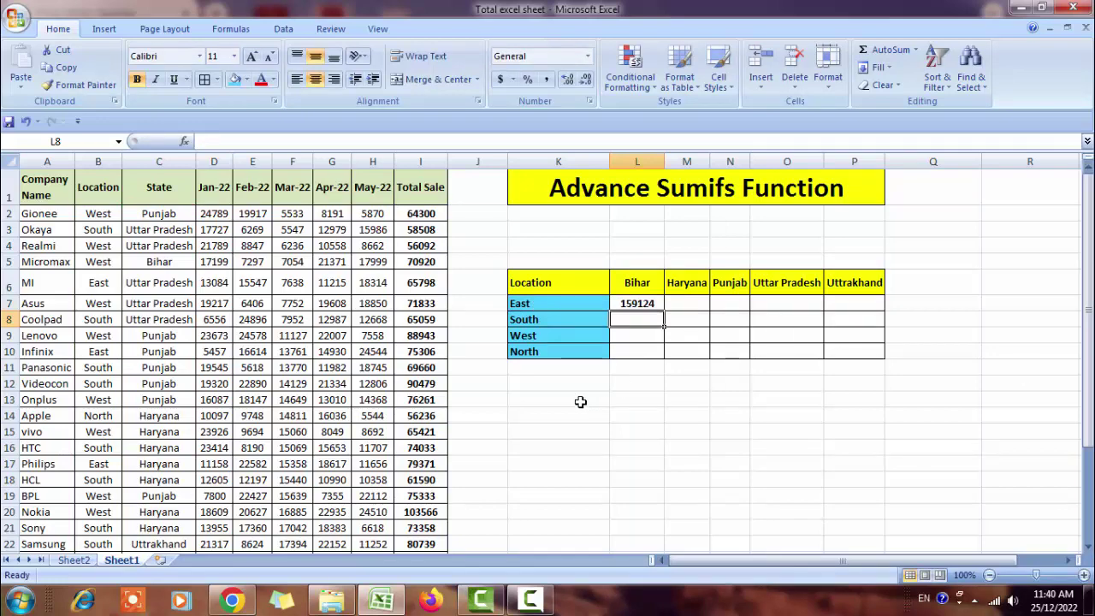
# Try to fill the L7 formula down to L10 and inspect the copied formulas for South, West and North.
pyautogui.click(636, 303)
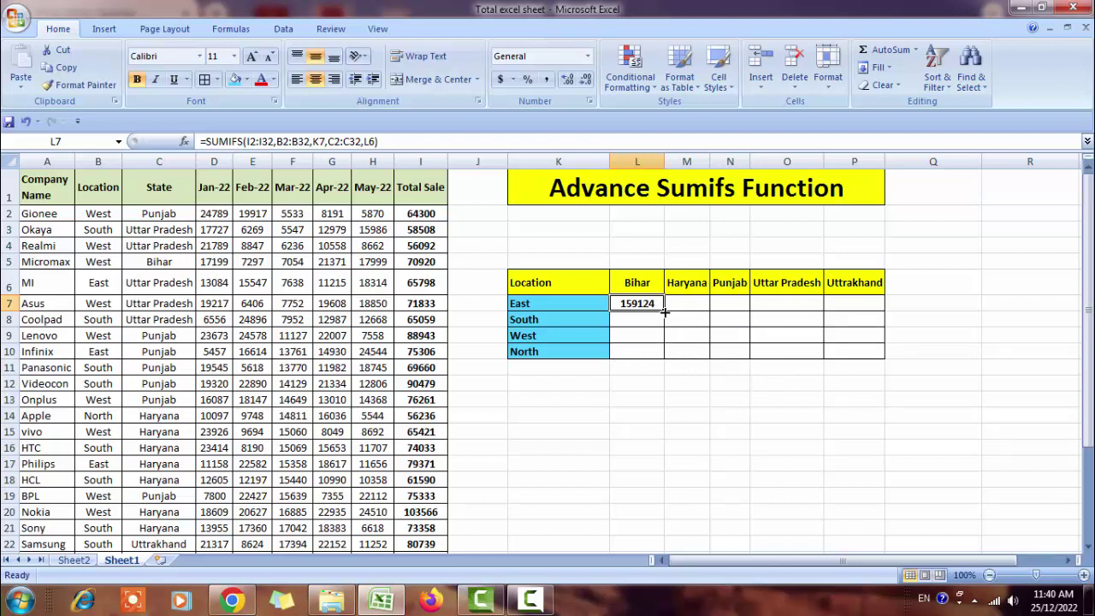
pyautogui.moveTo(666, 313); pyautogui.dragTo(666, 359)
pyautogui.click(657, 414)
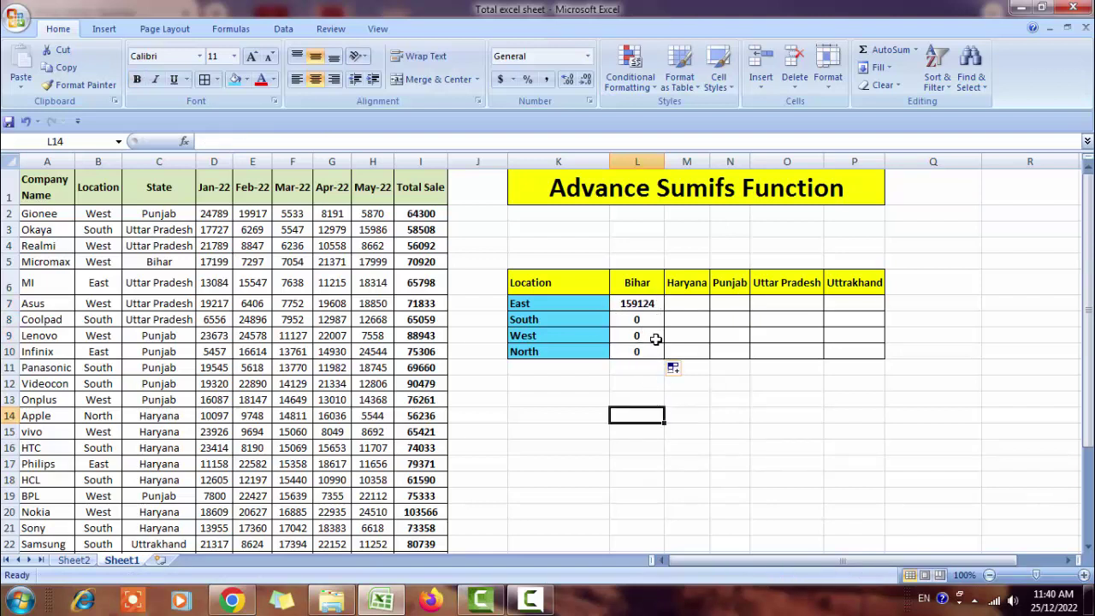
pyautogui.click(643, 319)
pyautogui.click(653, 336)
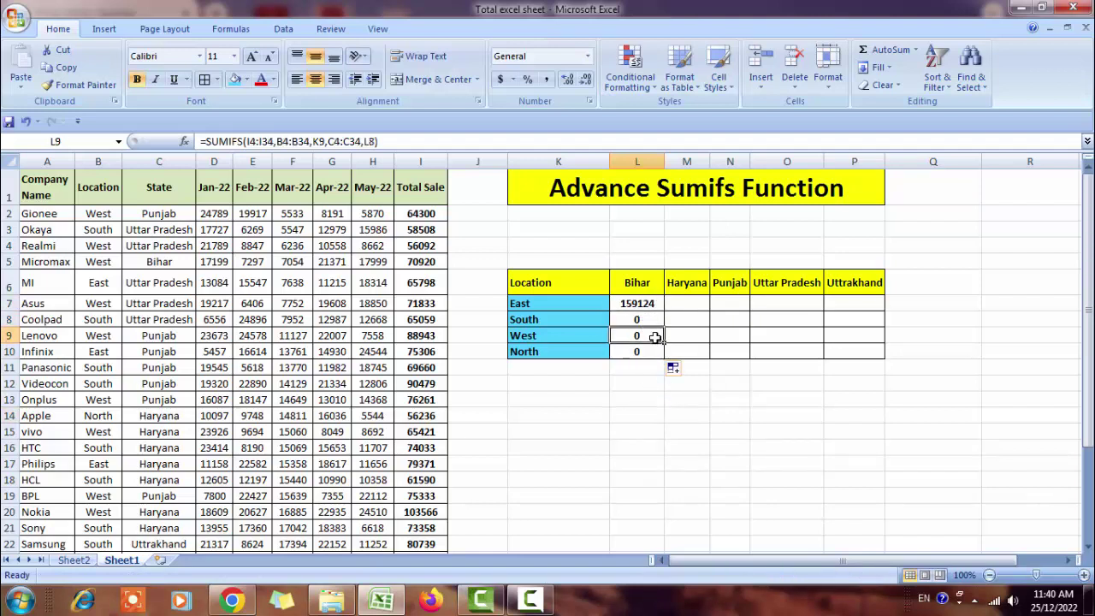
pyautogui.click(650, 353)
# Try to fill the L7 formula across to the Haryana column, and undo that fill.
pyautogui.click(657, 302)
pyautogui.moveTo(665, 311); pyautogui.dragTo(709, 317)
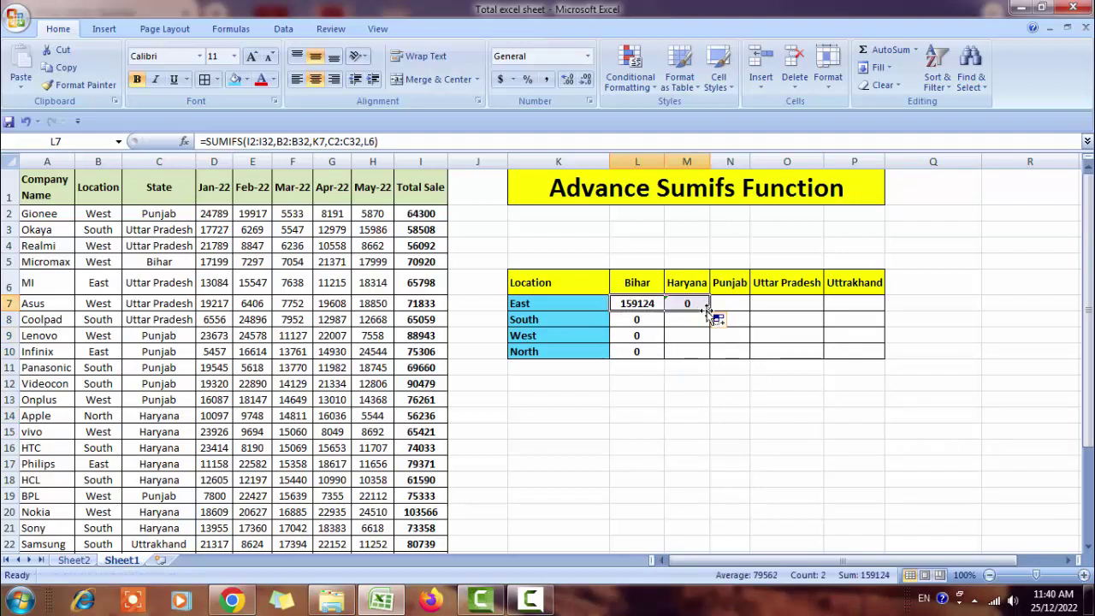
pyautogui.hotkey('ctrl', 'z')
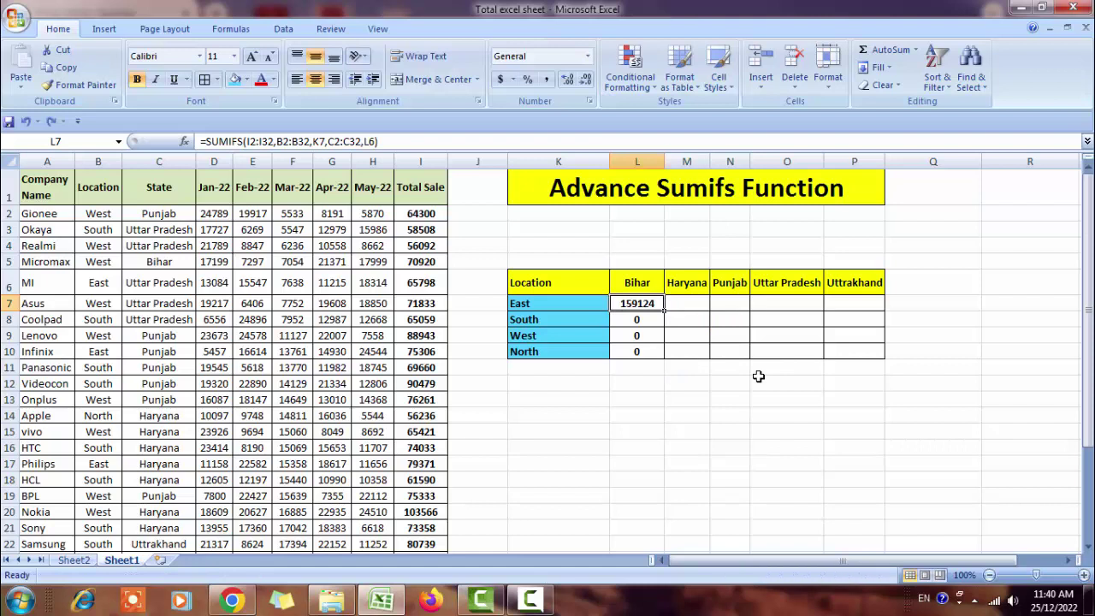
# Review the references in the L7 formula and clear the copied formulas from L8:L10.
pyautogui.doubleClick(653, 304)
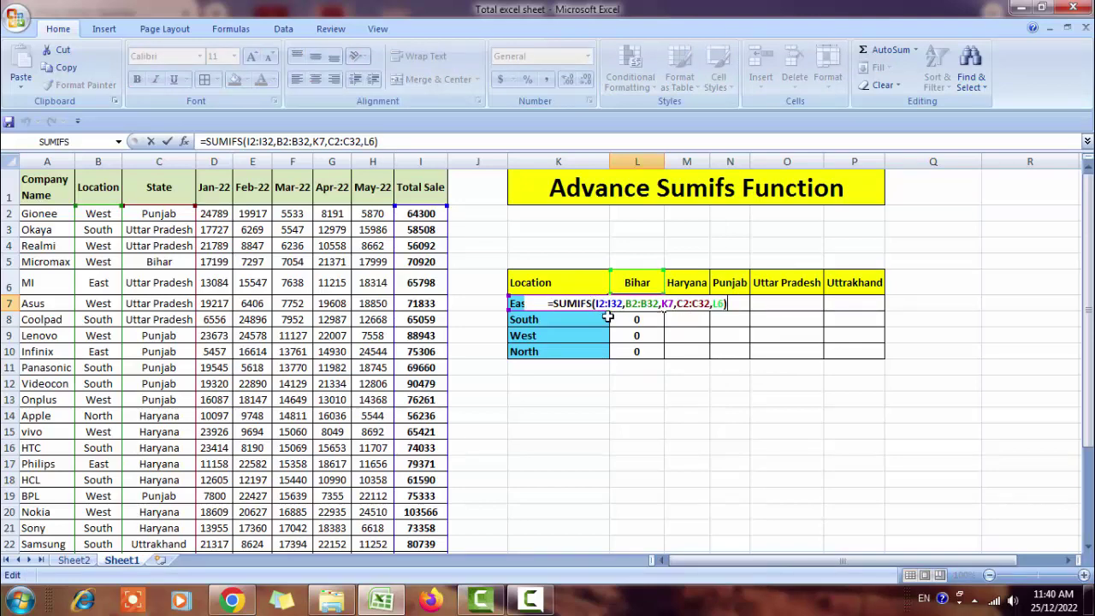
pyautogui.click(757, 370)
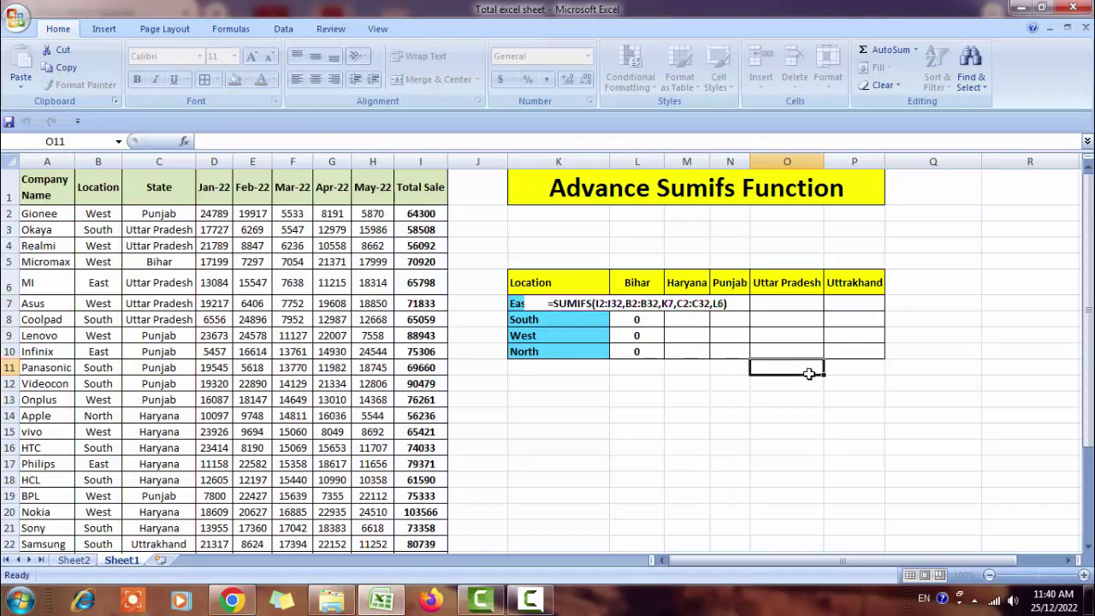
pyautogui.click(644, 307)
pyautogui.moveTo(649, 319); pyautogui.dragTo(655, 350)
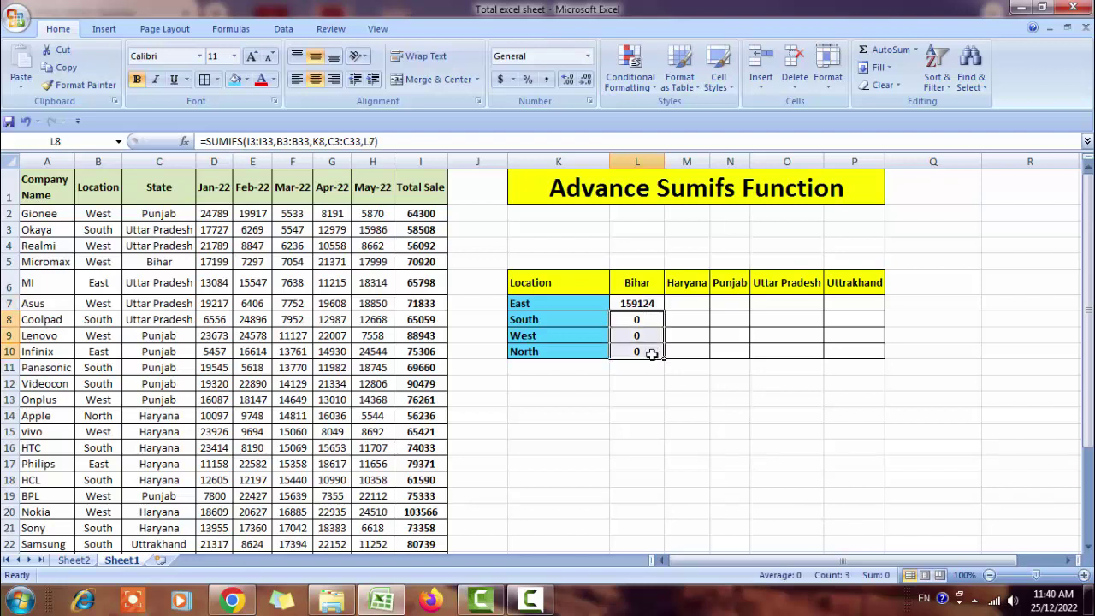
pyautogui.press('Delete')
pyautogui.click(703, 370)
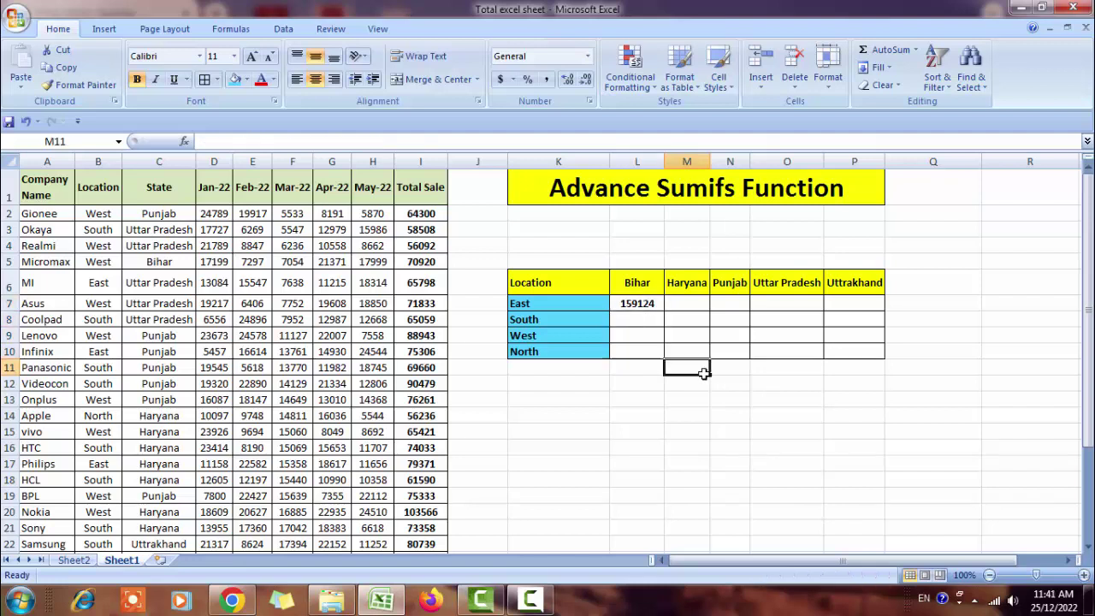
# Make the sum range in the L7 formula absolute as $I$2:$I$32.
pyautogui.click(636, 306)
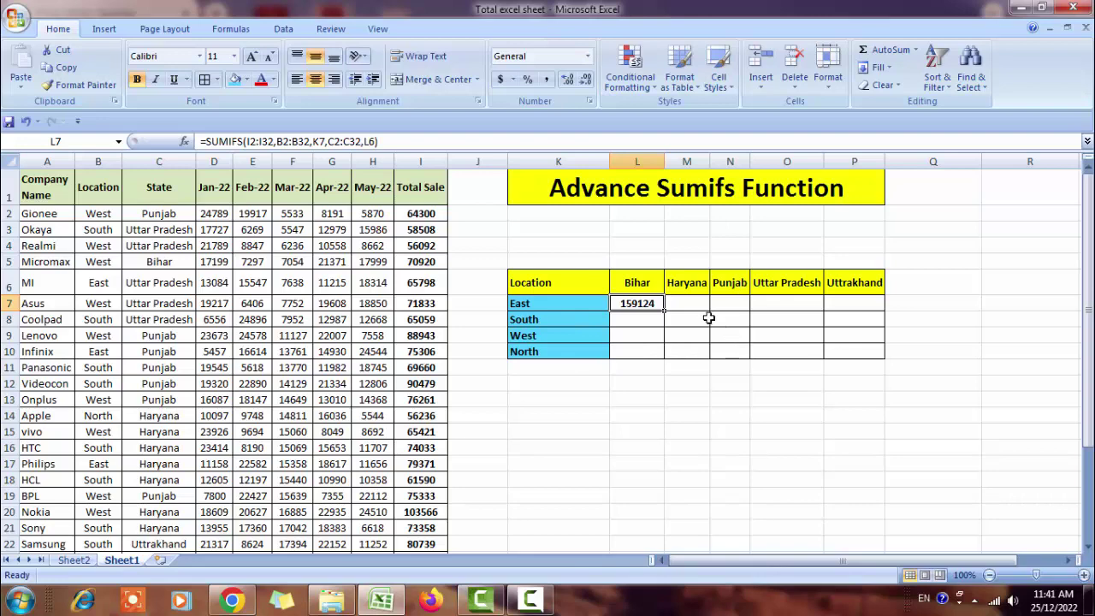
pyautogui.click(691, 383)
pyautogui.click(646, 309)
pyautogui.press('F2')
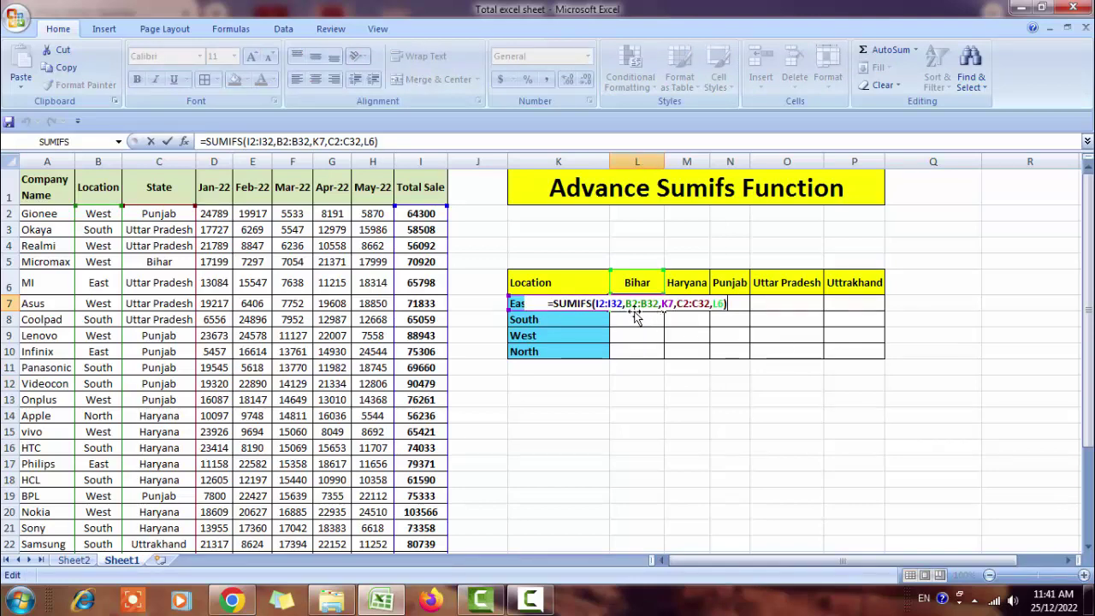
pyautogui.click(596, 303)
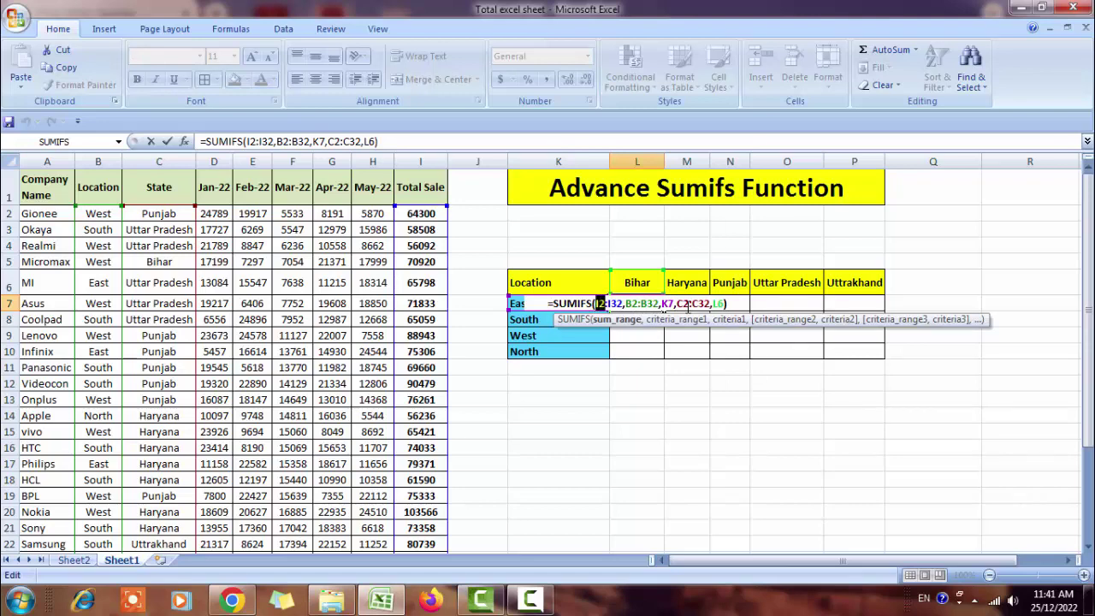
pyautogui.hotkey('shift', 'Right')
pyautogui.hotkey('shift', 'Right')
pyautogui.hotkey('shift', 'Right')
pyautogui.hotkey('shift', 'Right')
pyautogui.press('F4')
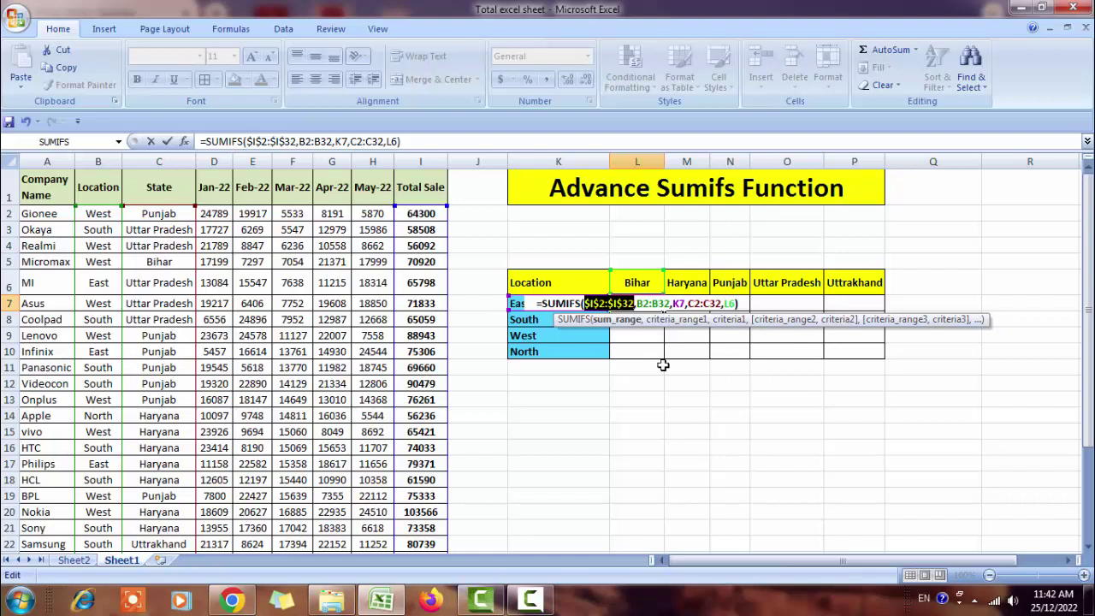
# Make the location criteria range in the L7 formula absolute as $B$2:$B$32.
pyautogui.click(643, 305)
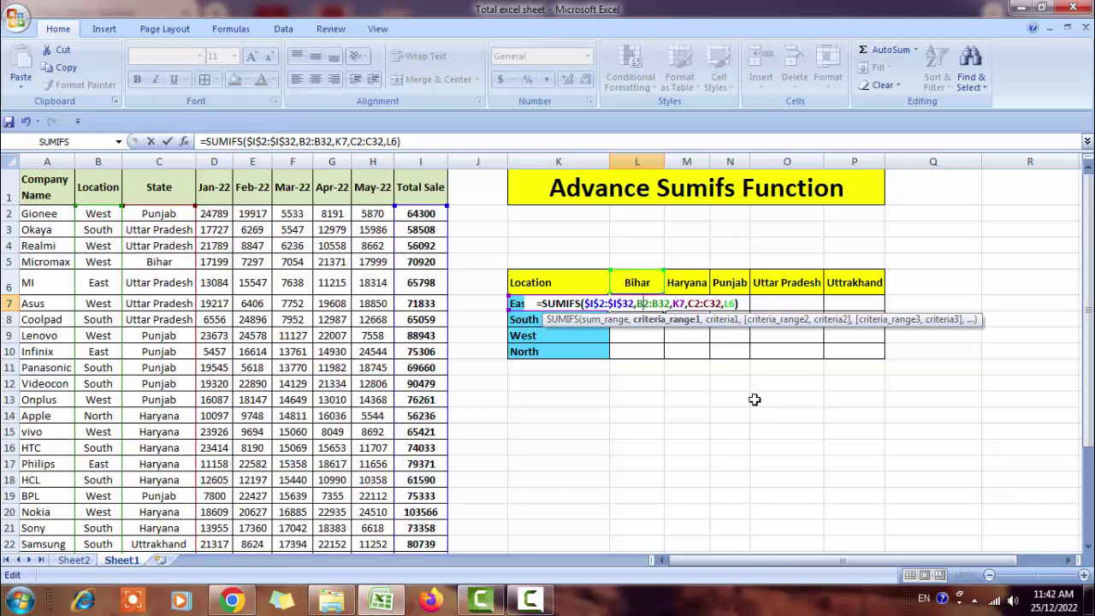
pyautogui.hotkey('shift', 'Right')
pyautogui.hotkey('shift', 'Right')
pyautogui.hotkey('shift', 'Right')
pyautogui.hotkey('shift', 'Right')
pyautogui.hotkey('shift', 'Right')
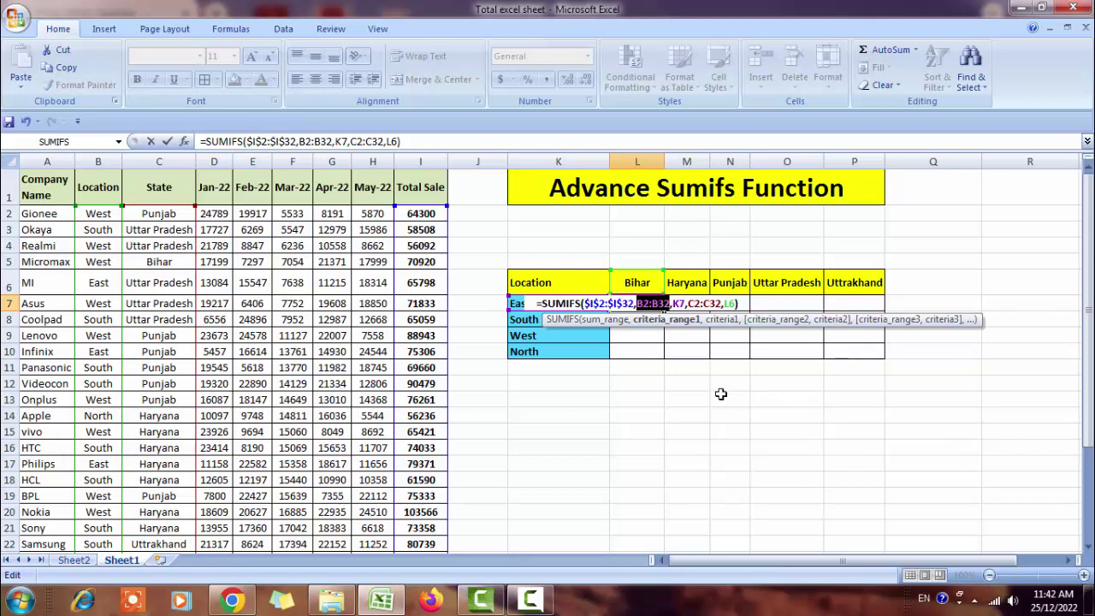
pyautogui.press('F4')
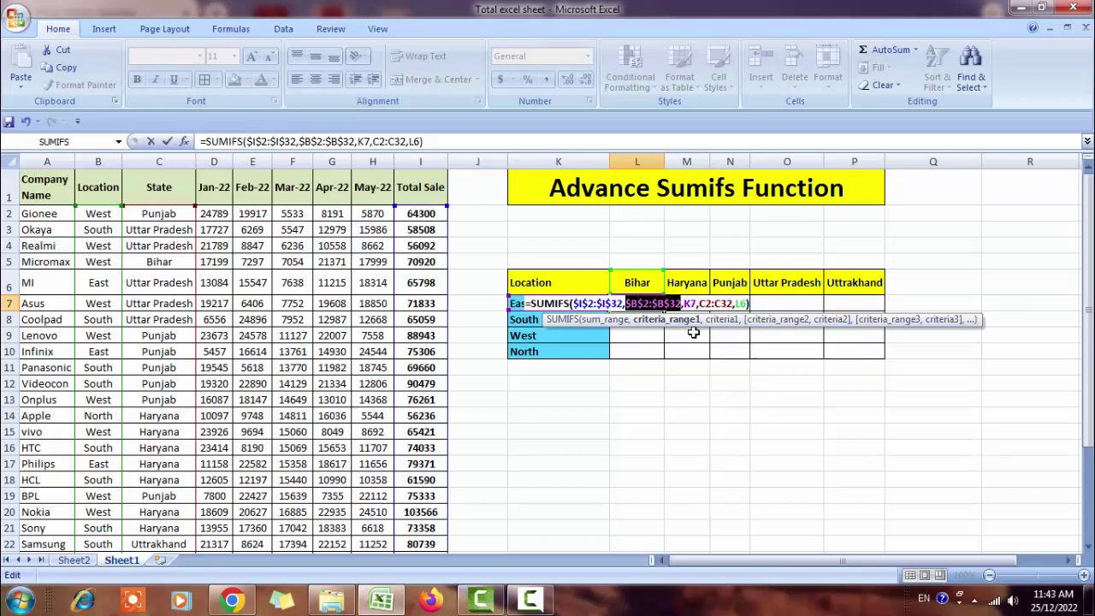
# Lock only the column of the location criterion in the L7 formula as $K7.
pyautogui.press('Right')
pyautogui.press('Right')
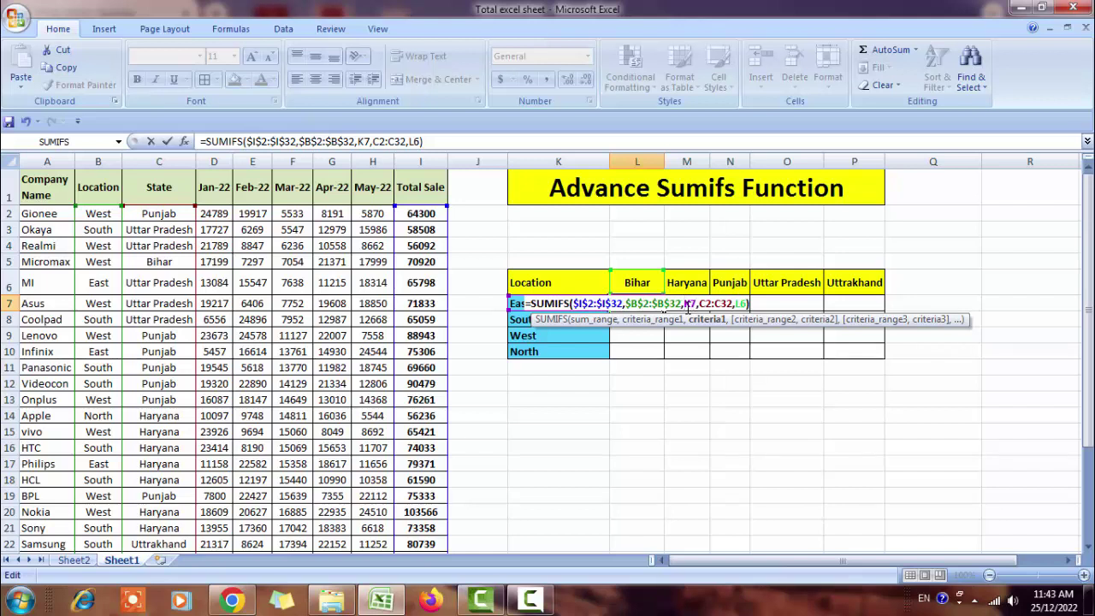
pyautogui.press('F4')
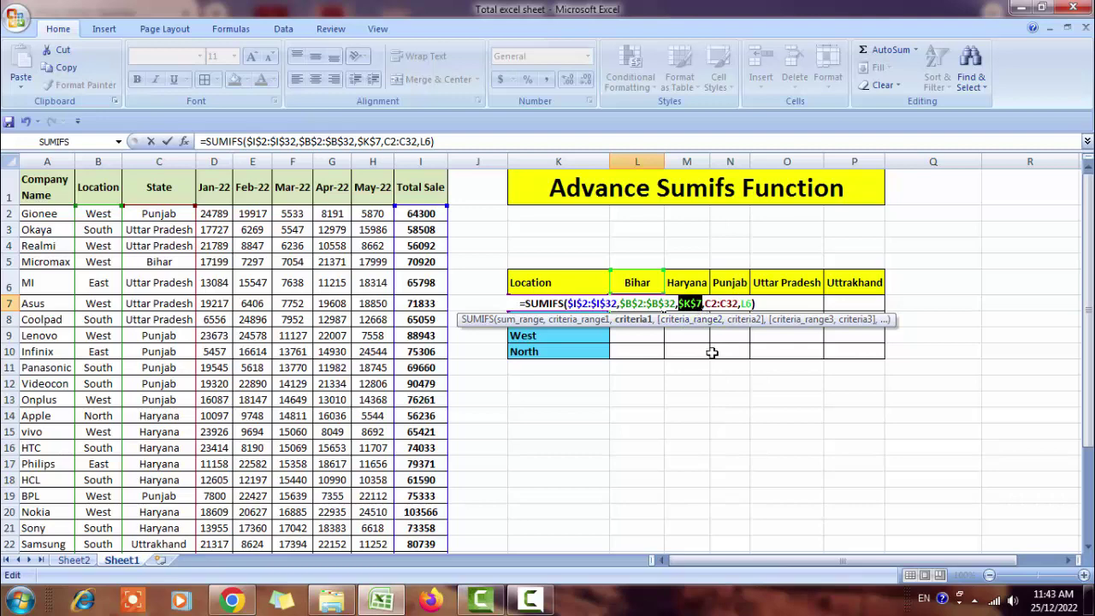
pyautogui.press('F4')
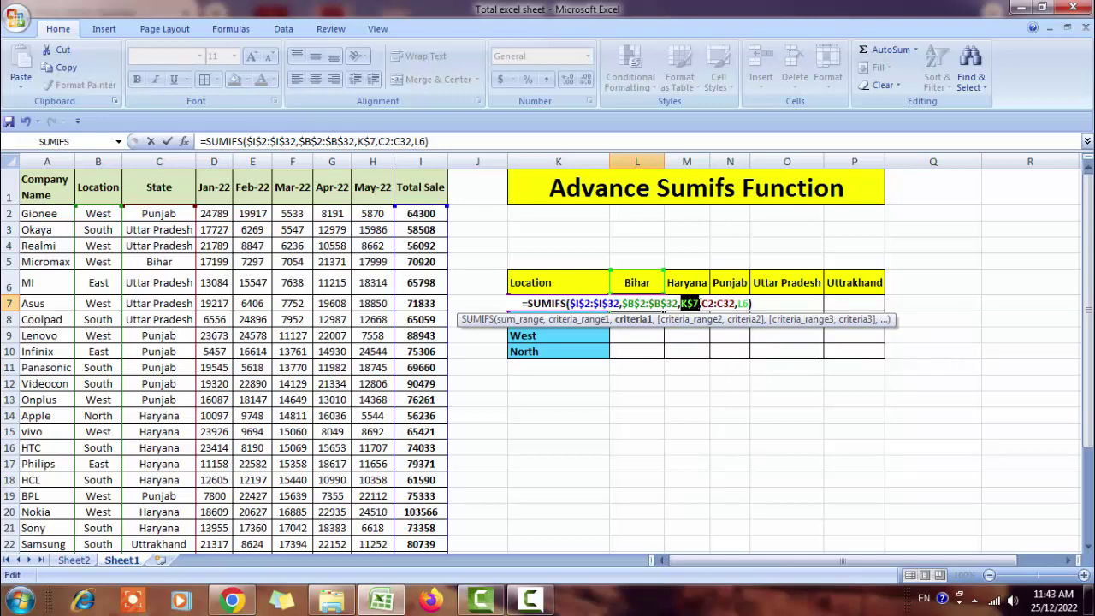
pyautogui.press('F4')
# Make the state criteria range in the L7 formula absolute as $C$2:$C$32.
pyautogui.click(707, 303)
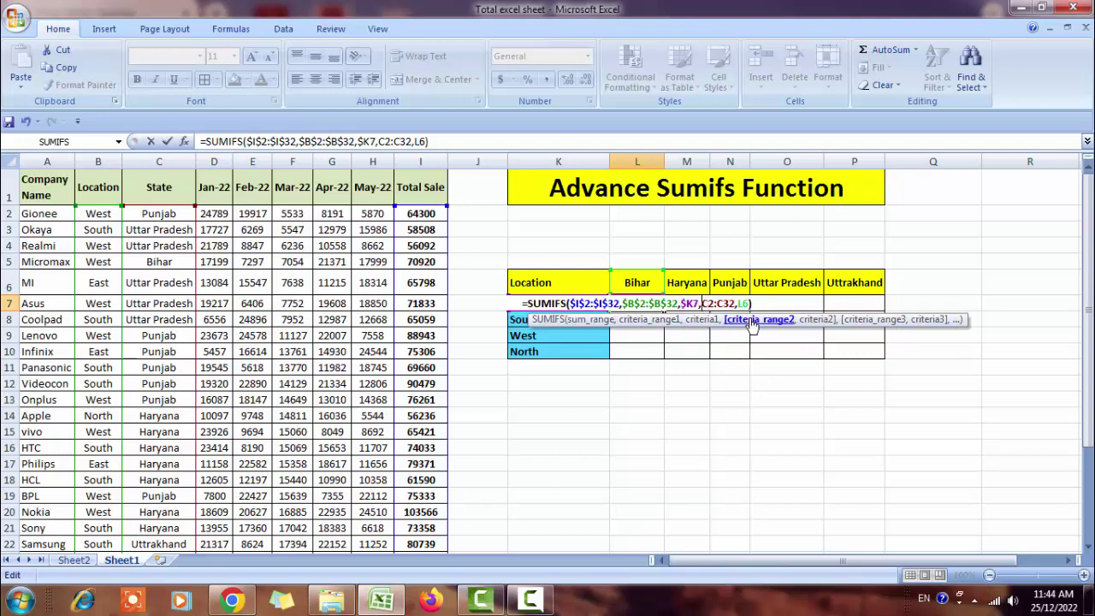
pyautogui.hotkey('shift', 'Right')
pyautogui.hotkey('shift', 'Right')
pyautogui.hotkey('shift', 'Right')
pyautogui.hotkey('shift', 'Right')
pyautogui.hotkey('shift', 'Right')
pyautogui.hotkey('shift', 'Right')
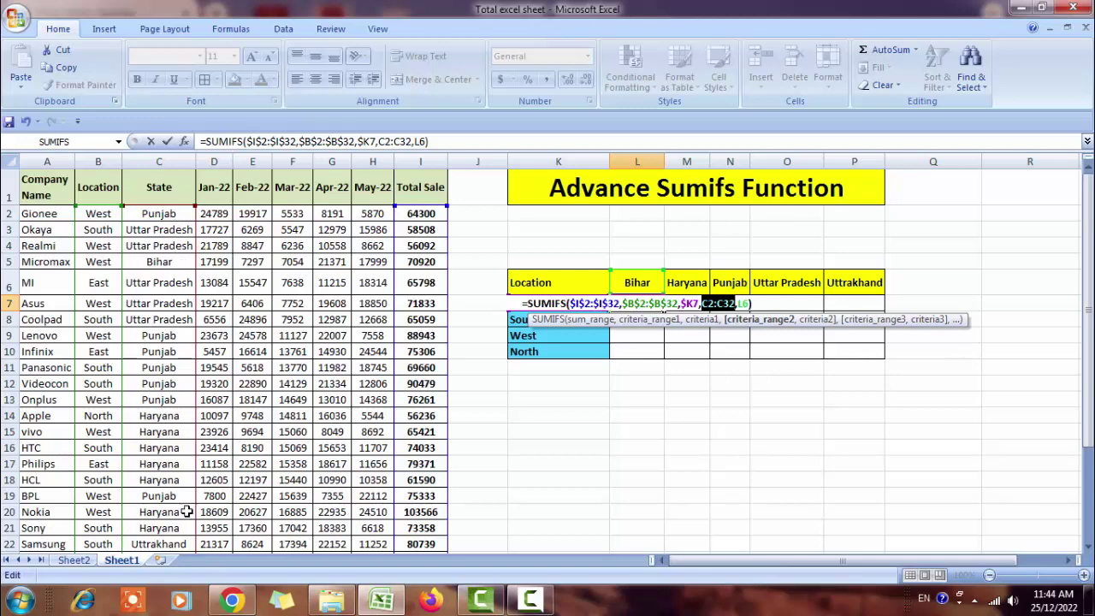
pyautogui.press('F4')
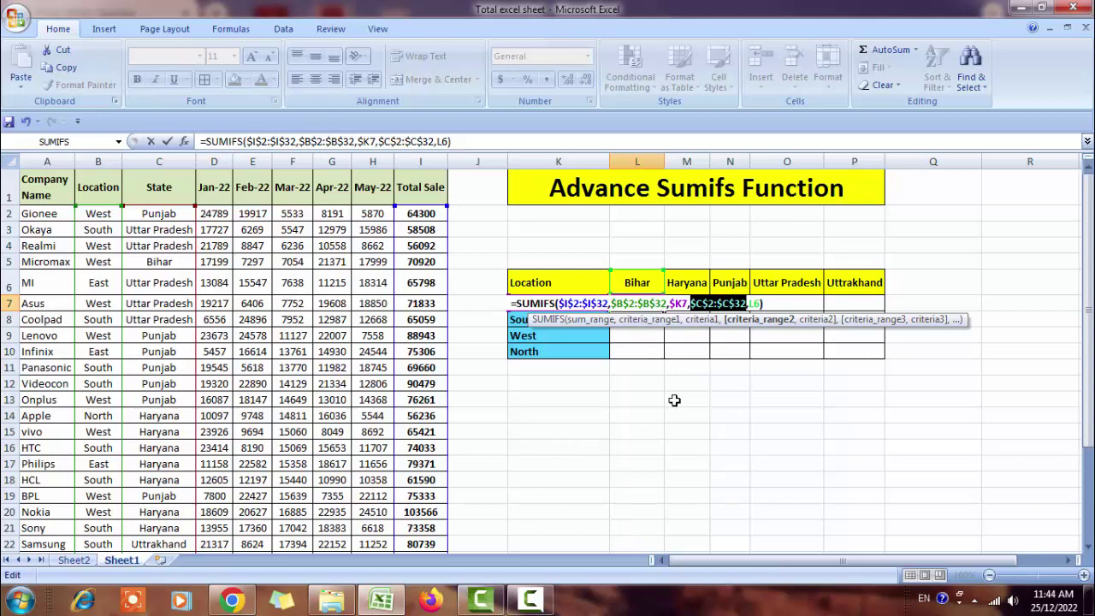
# Lock only the row of the state criterion as L$6 and commit the L7 formula.
pyautogui.click(761, 304)
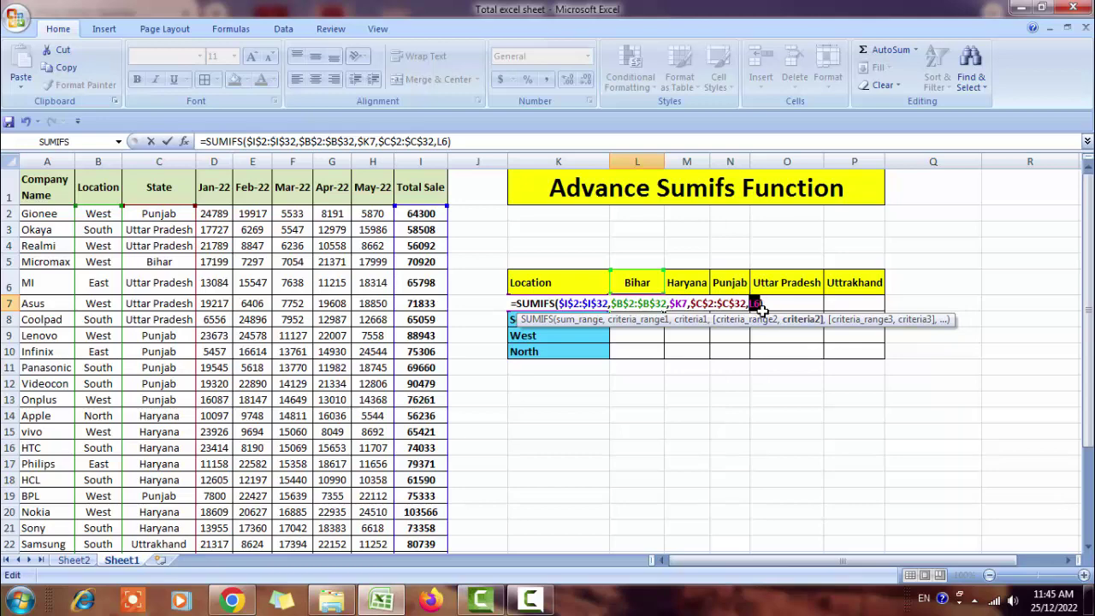
pyautogui.press('F4')
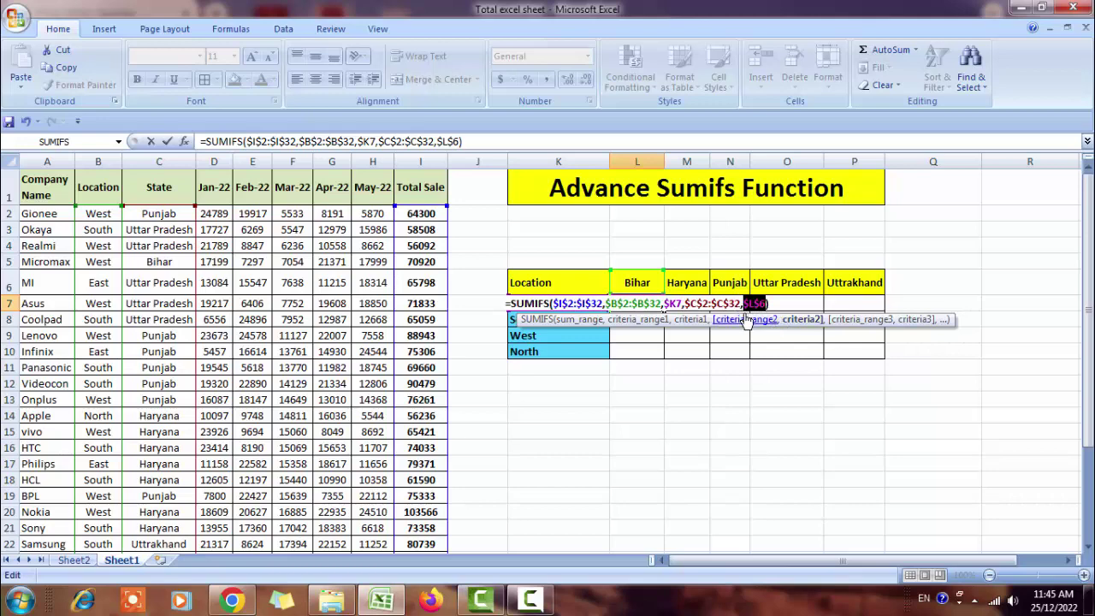
pyautogui.press('F4')
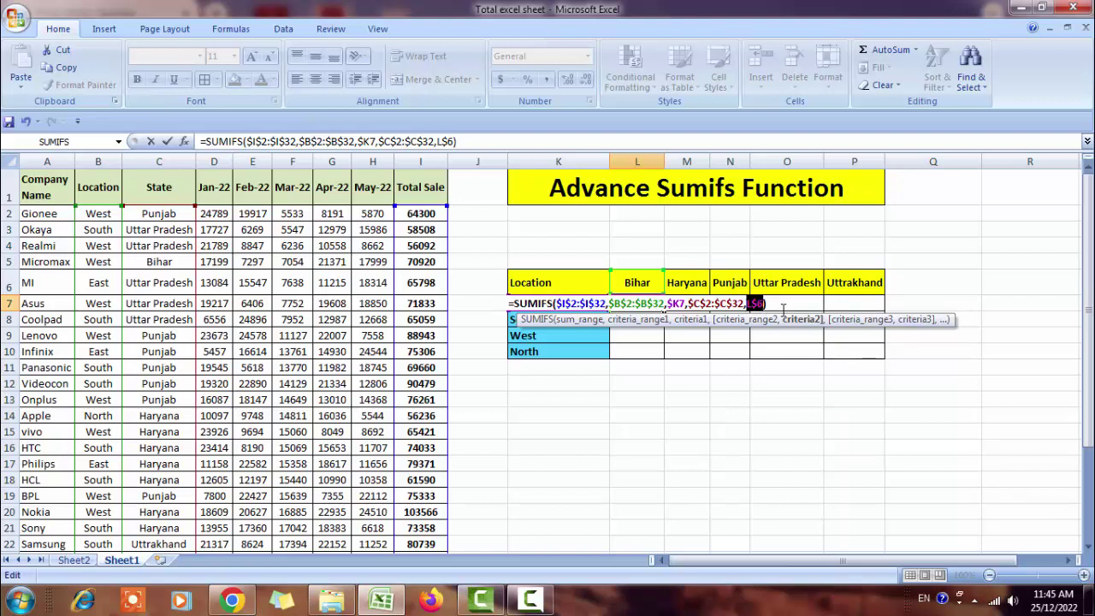
pyautogui.press('Right')
pyautogui.press('Right')
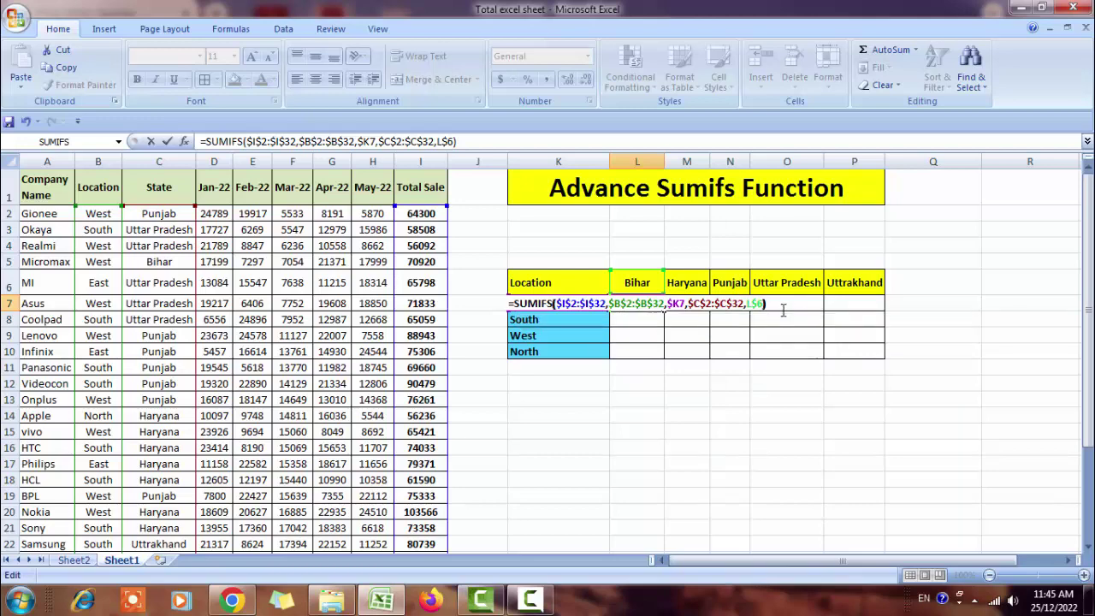
pyautogui.hotkey('ctrl', 'Return')
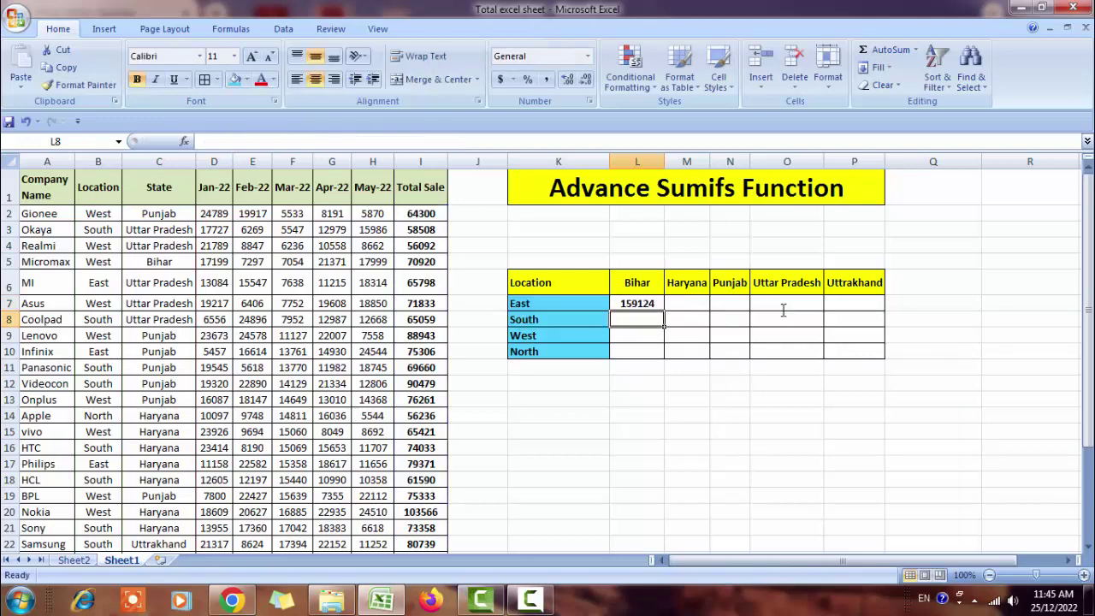
# Copy the L7 formula into the whole summary range L7:P10 and end the copy mode.
pyautogui.hotkey('ctrl', 'c')
pyautogui.hotkey('shift', 'Right')
pyautogui.hotkey('shift', 'Right')
pyautogui.hotkey('shift', 'Right')
pyautogui.hotkey('shift', 'Right')
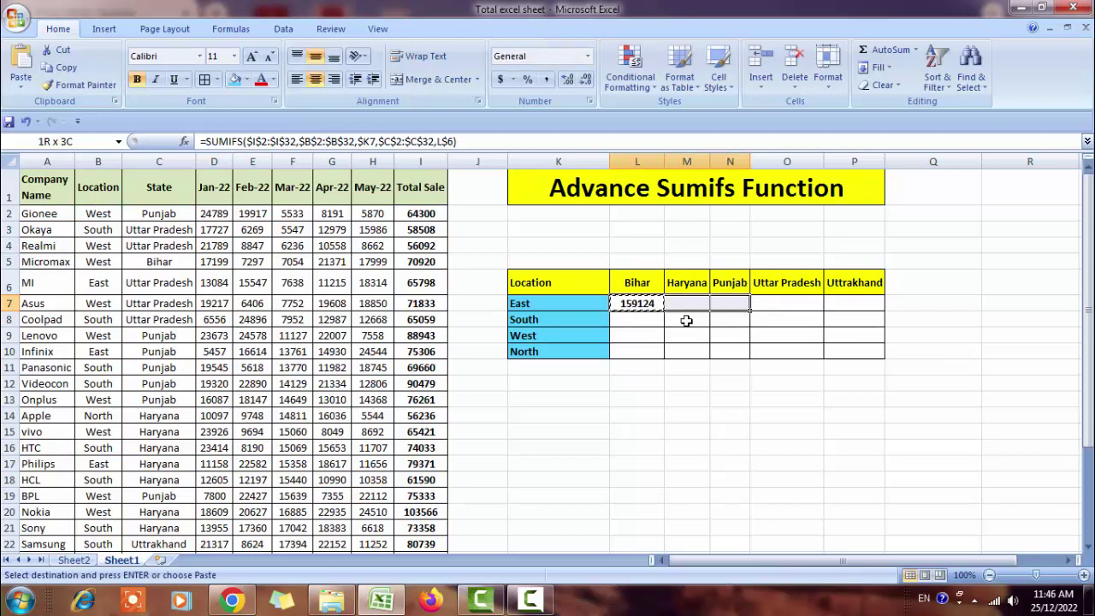
pyautogui.hotkey('shift', 'Down')
pyautogui.hotkey('shift', 'Down')
pyautogui.hotkey('shift', 'Down')
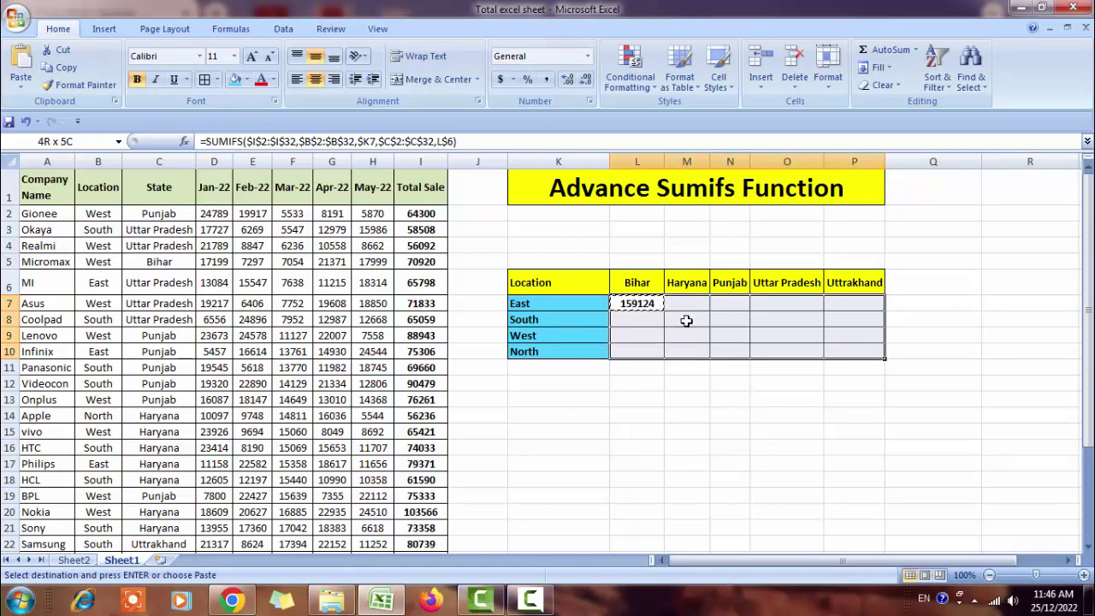
pyautogui.hotkey('ctrl', 'v')
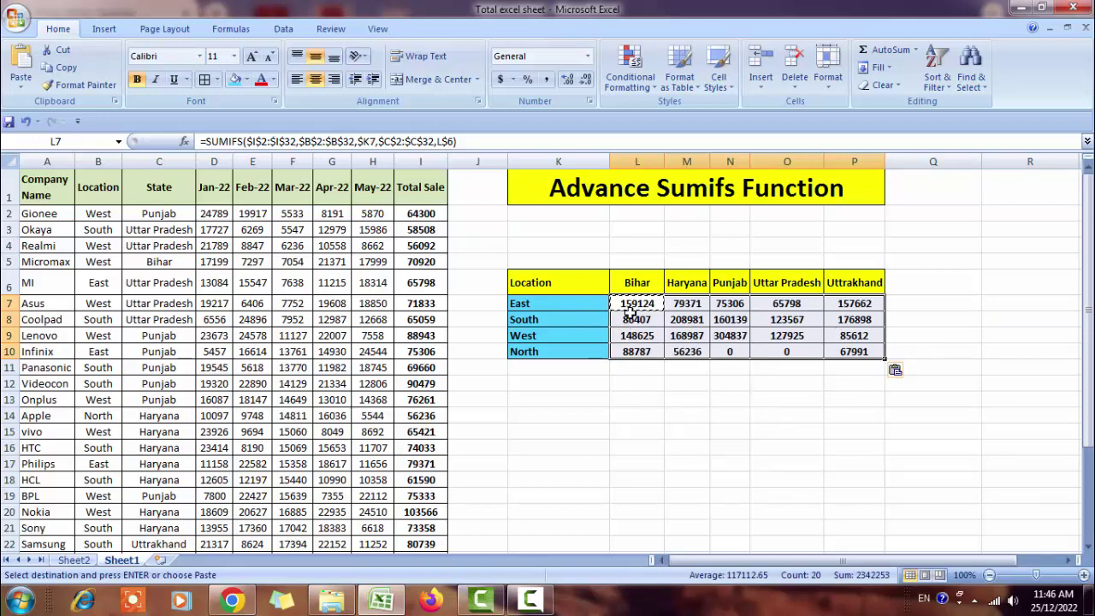
pyautogui.click(688, 397)
pyautogui.click(786, 382)
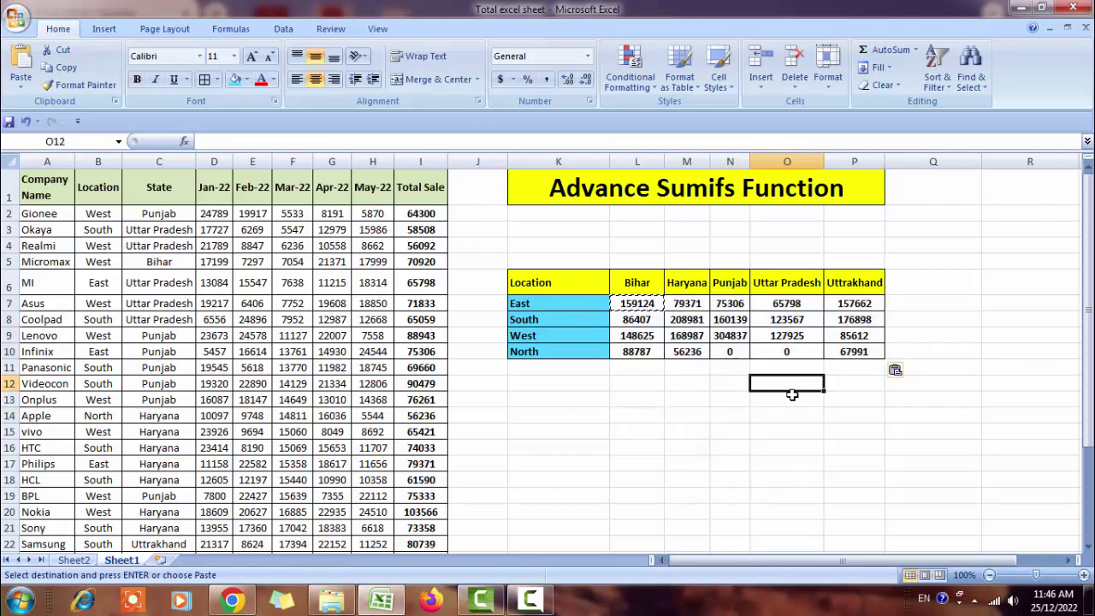
pyautogui.press('Escape')
# Examine the formula for North and Bihar in L10 and the location cell it refers to.
pyautogui.click(622, 354)
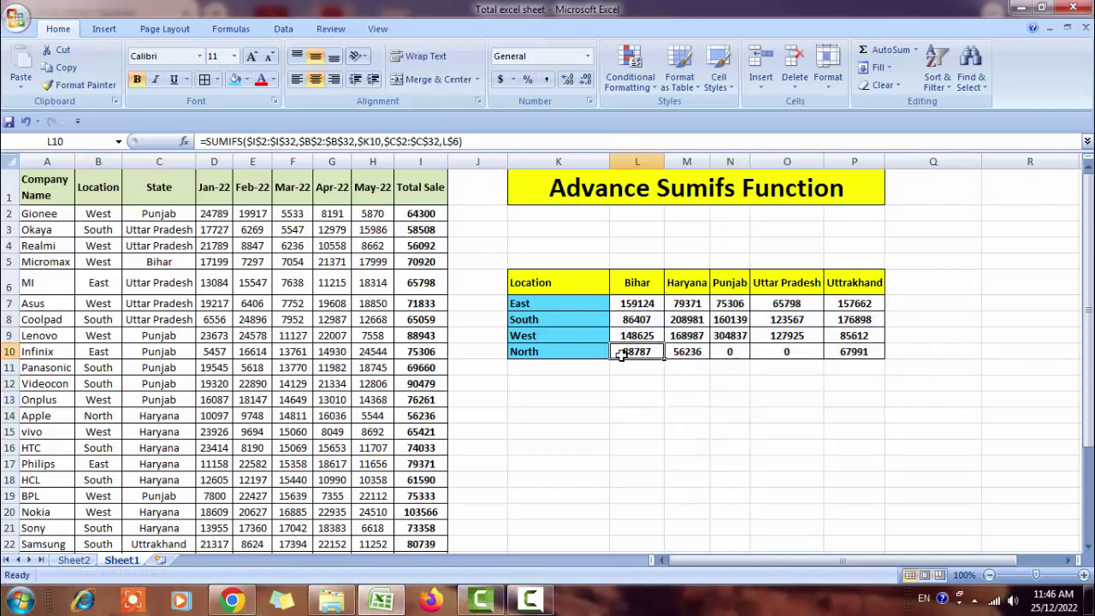
pyautogui.click(532, 357)
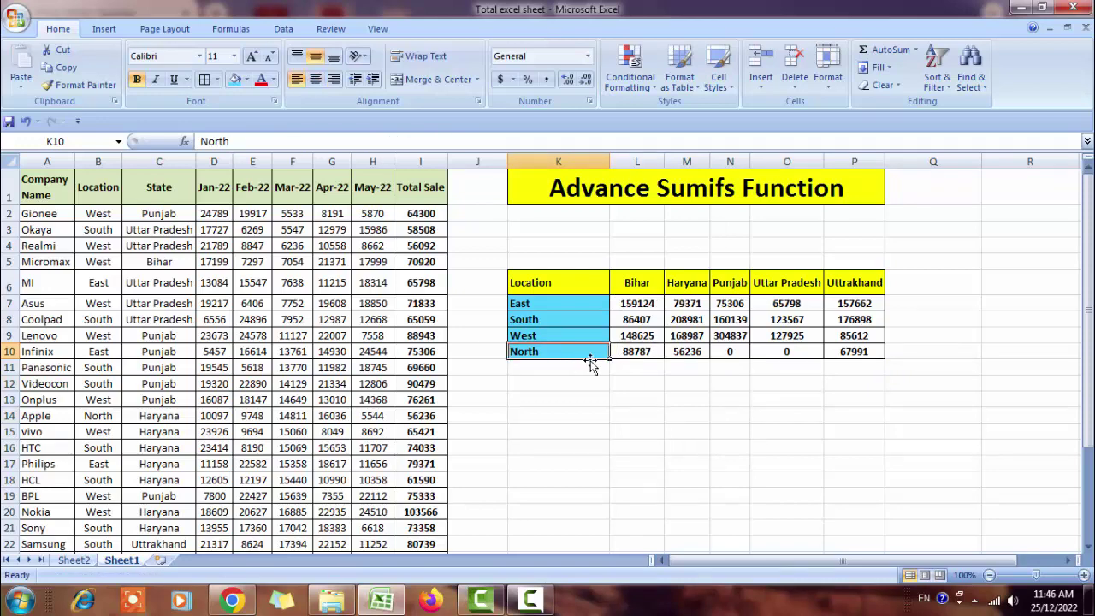
pyautogui.click(640, 352)
# Add filters to the sales table's header row A1:I1.
pyautogui.click(385, 187)
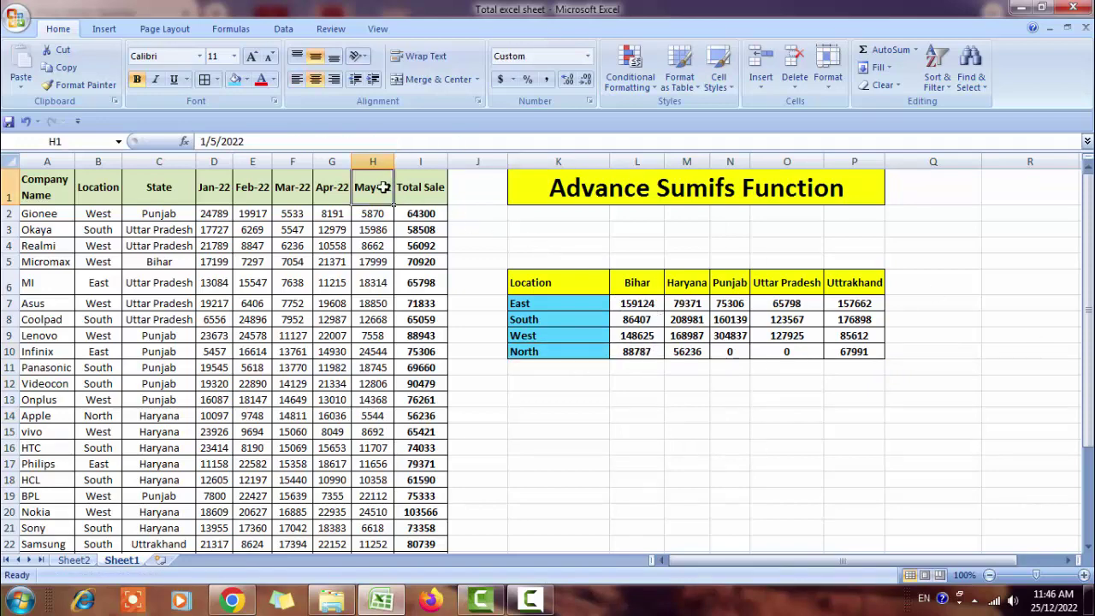
pyautogui.hotkey('shift', 'space')
pyautogui.press('Left')
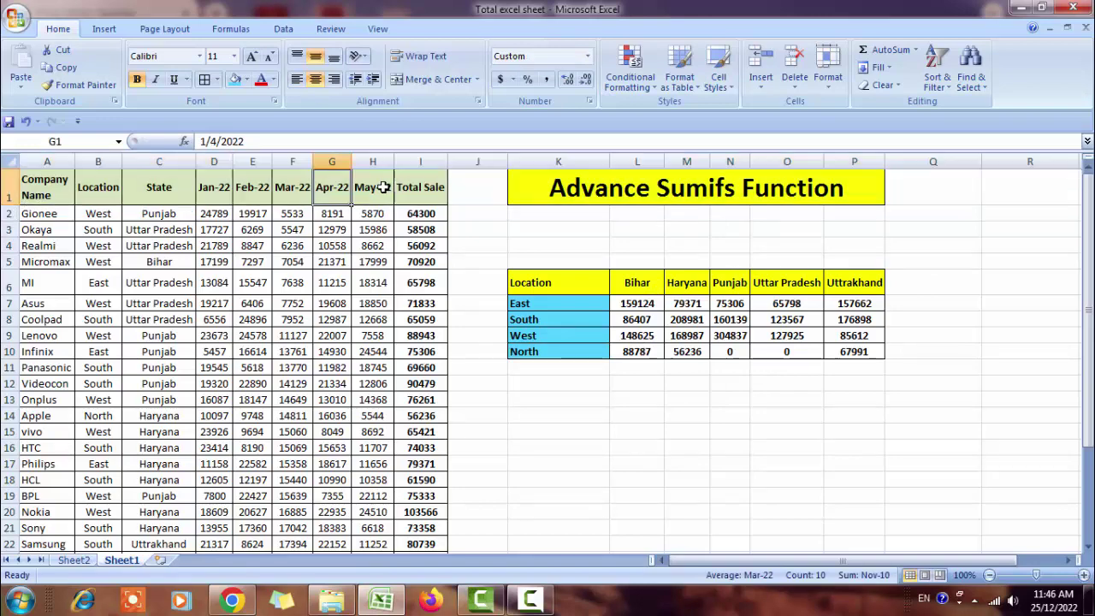
pyautogui.press('Home')
pyautogui.hotkey('ctrl', 'shift', 'Right')
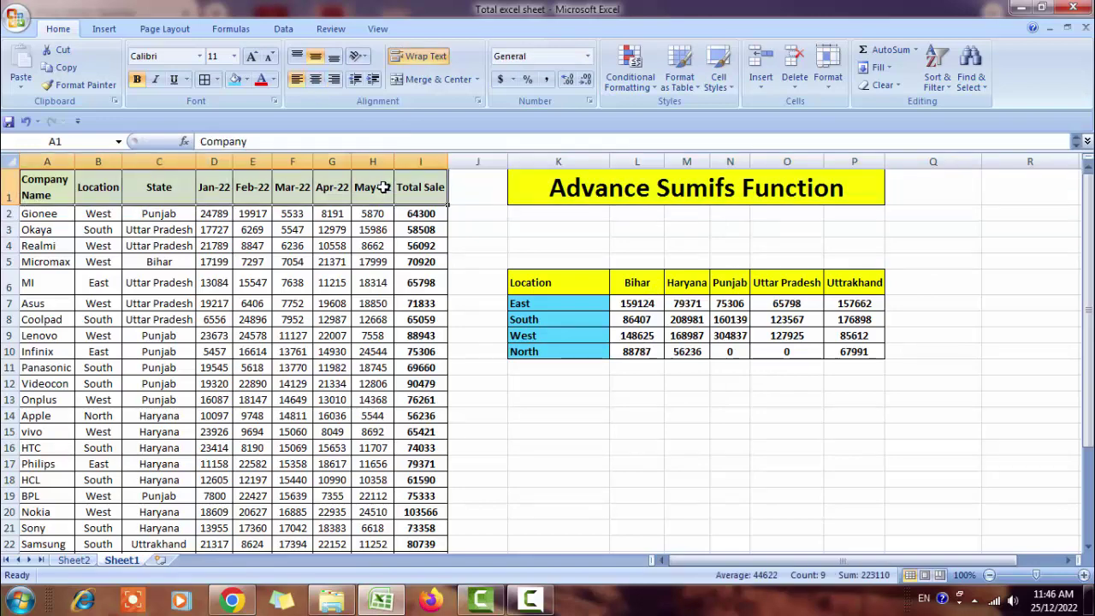
pyautogui.hotkey('ctrl', 'shift', 'l')
pyautogui.hotkey('alt', 'Down')
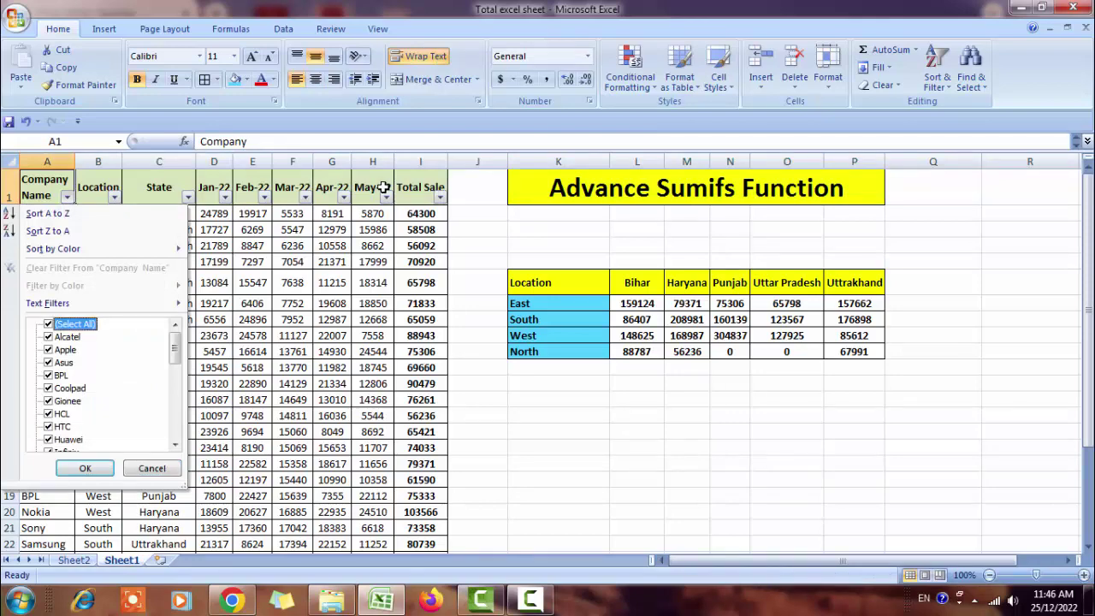
pyautogui.press('Escape')
# Filter the Location column of the sales table to show only North.
pyautogui.press('Right')
pyautogui.hotkey('alt', 'Down')
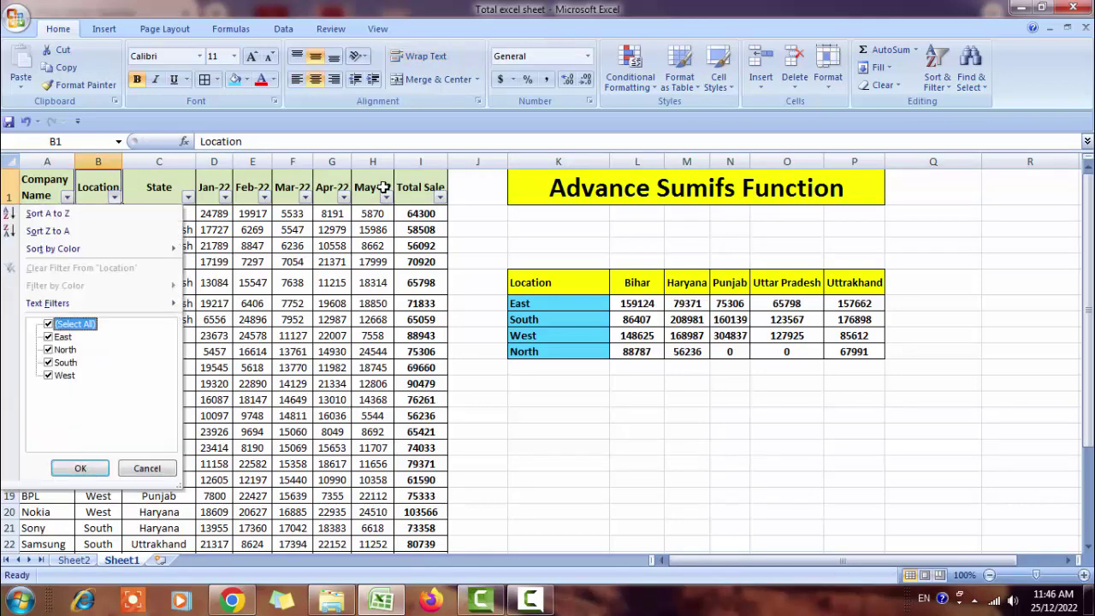
pyautogui.press('space')
pyautogui.press('Down')
pyautogui.press('Down')
pyautogui.press('space')
pyautogui.press('Return')
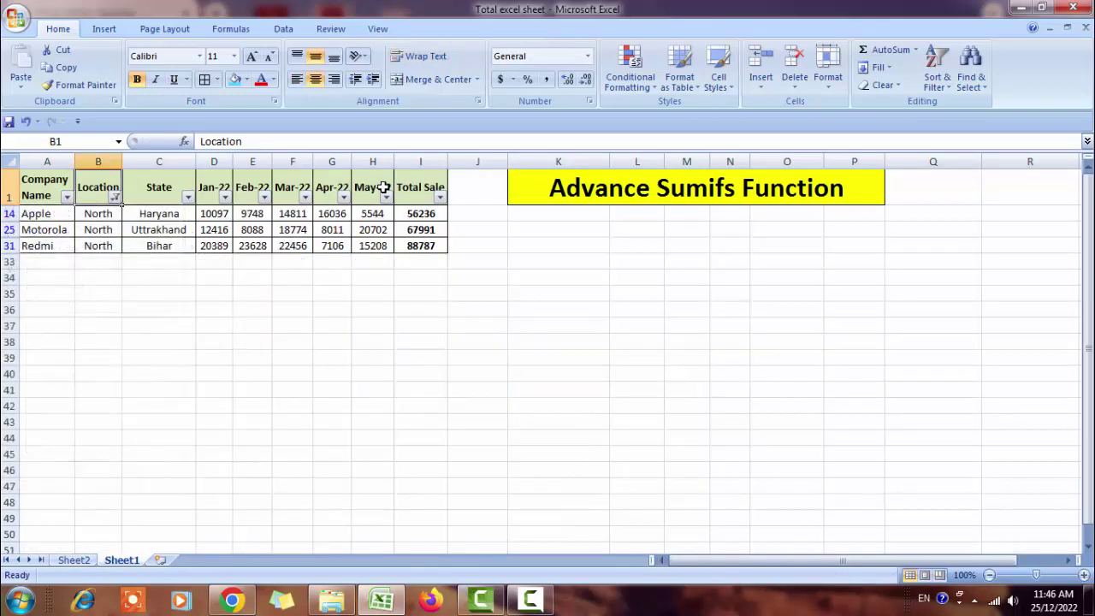
# Remove the filters from the sales table so all its rows are shown.
pyautogui.hotkey('alt', 'd')
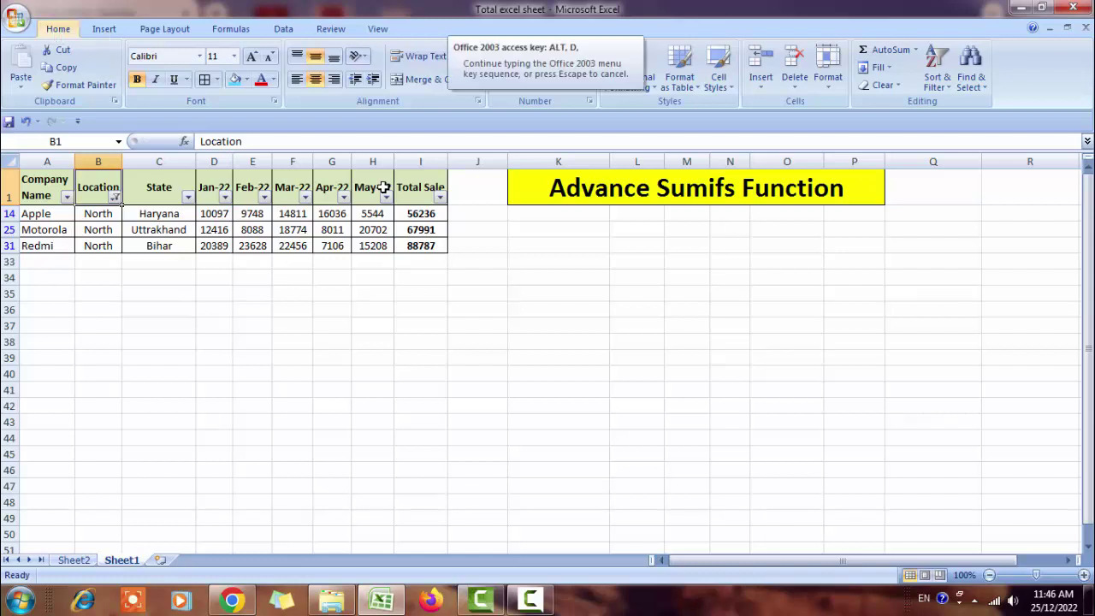
pyautogui.press('f')
pyautogui.press('f')
pyautogui.press('Left')
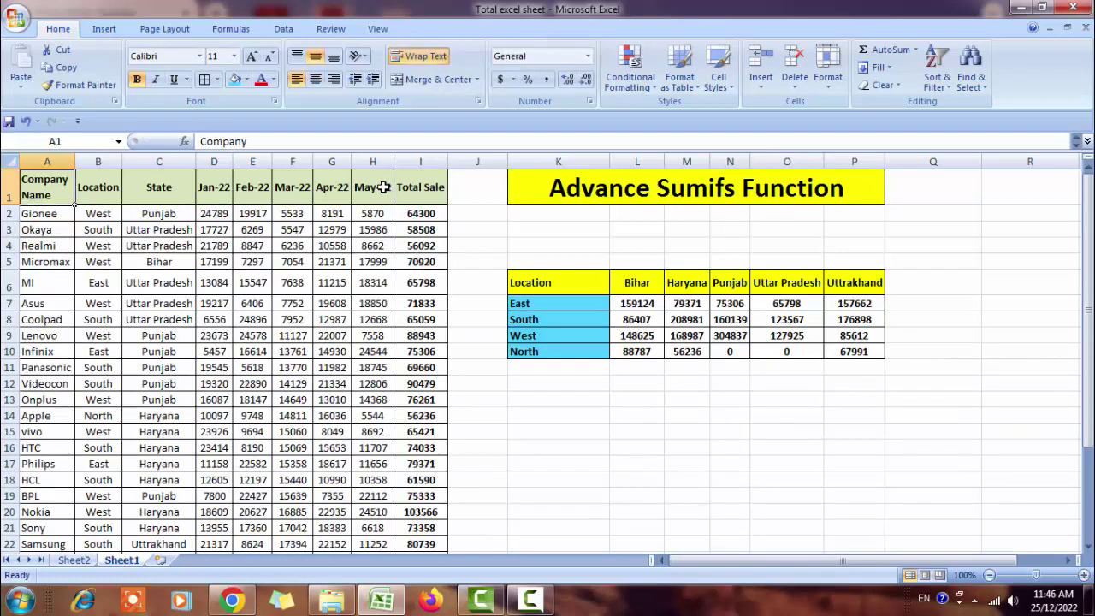
# Turn the filters on again for the sales table's header row A1:I1.
pyautogui.hotkey('ctrl', 'shift', 'Right')
pyautogui.hotkey('alt', 'd')
pyautogui.press('f')
pyautogui.press('f')
pyautogui.press('Right')
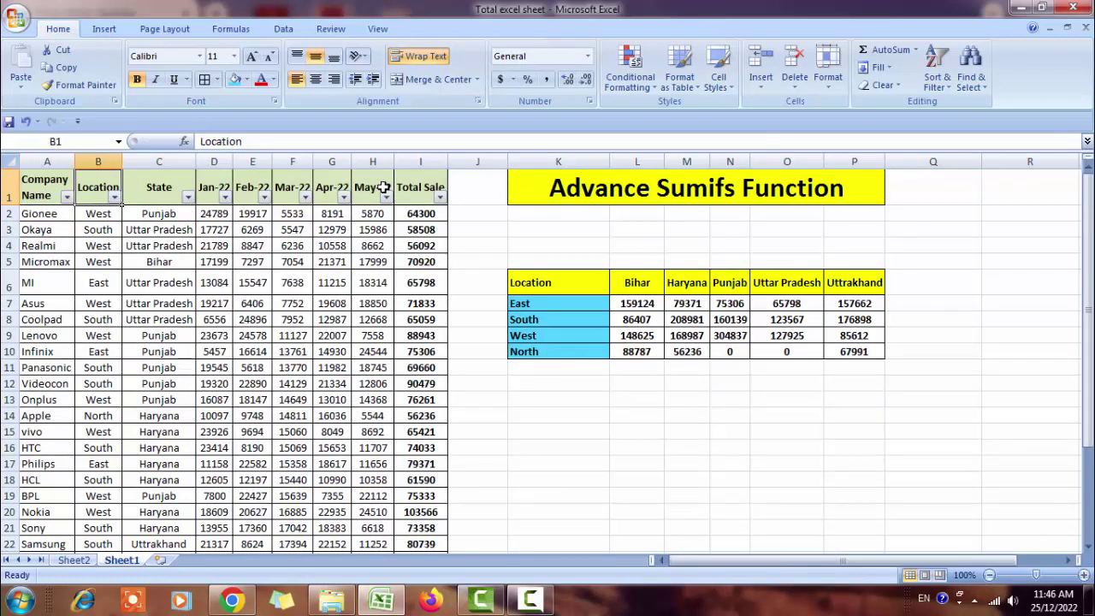
# Show only the North rows of the sales table through the Location filter.
pyautogui.hotkey('alt', 'Down')
pyautogui.press('Tab')
pyautogui.press('space')
pyautogui.press('Down')
pyautogui.press('Down')
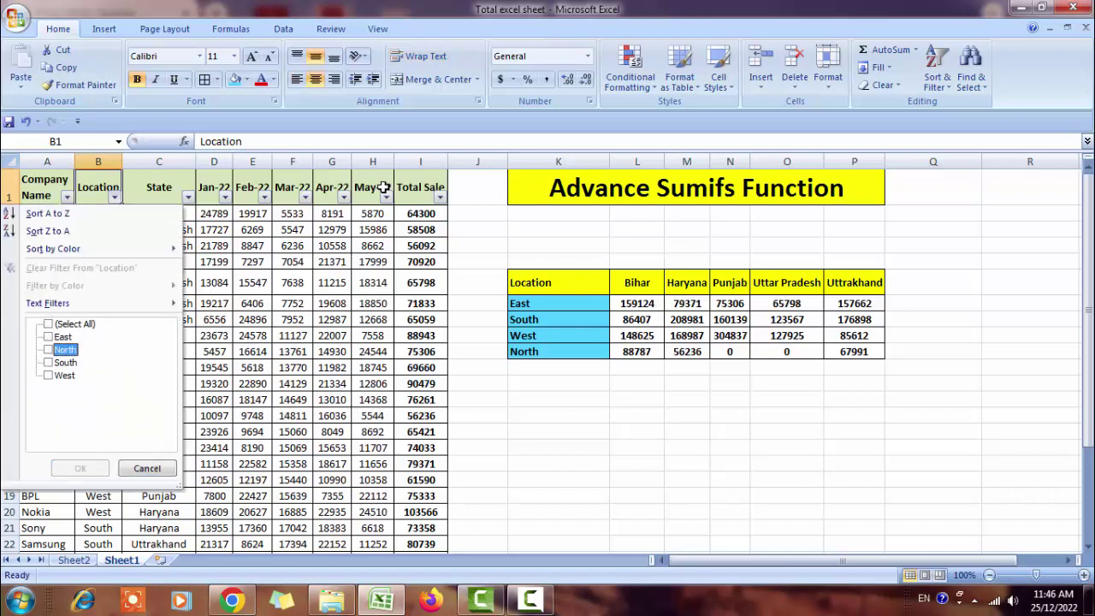
pyautogui.press('space')
pyautogui.press('Tab')
pyautogui.press('Return')
# Narrow the North rows to Bihar only with the State filter.
pyautogui.press('Right')
pyautogui.hotkey('alt', 'Down')
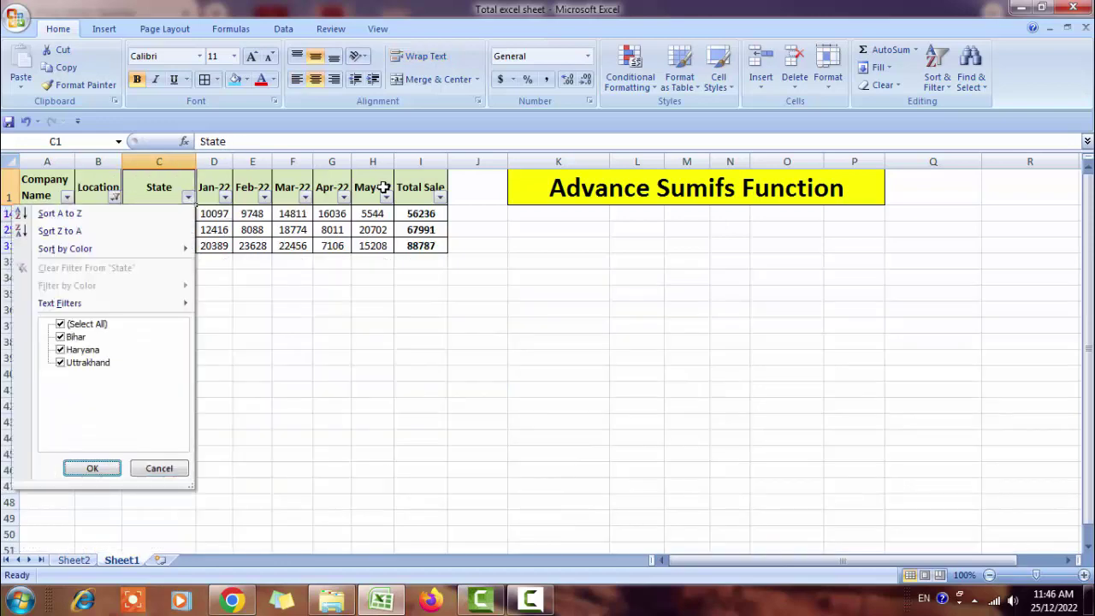
pyautogui.press('Tab')
pyautogui.press('space')
pyautogui.press('Down')
pyautogui.press('space')
pyautogui.press('Tab')
pyautogui.press('Return')
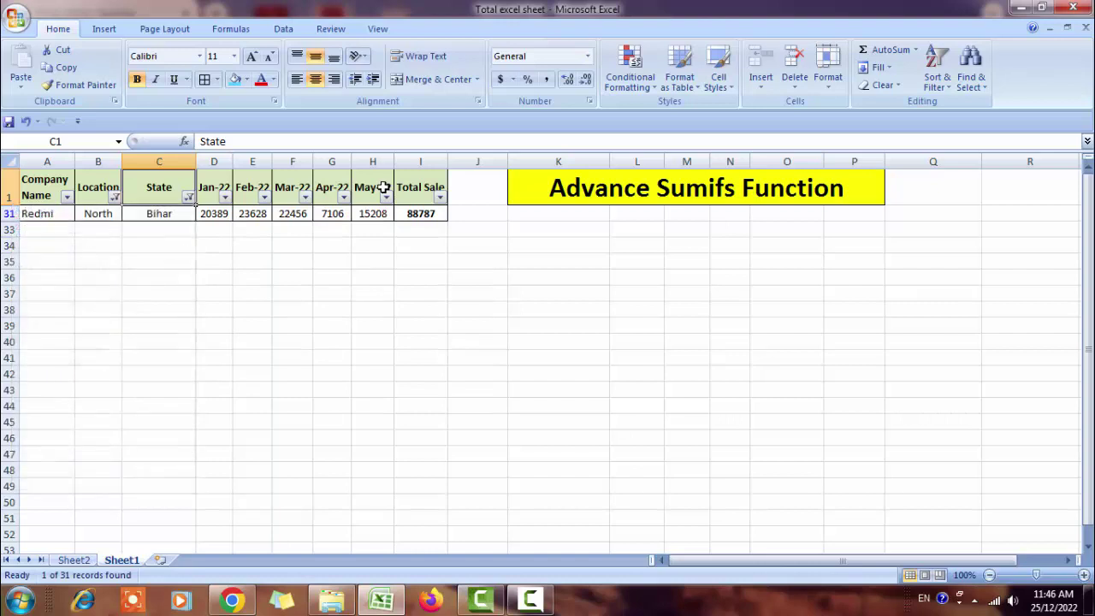
# Examine the Total Sale value of the filtered North and Bihar row against the summary table.
pyautogui.press('Right')
pyautogui.press('Right')
pyautogui.press('Right')
pyautogui.press('Right')
pyautogui.press('Right')
pyautogui.press('Right')
pyautogui.press('Down')
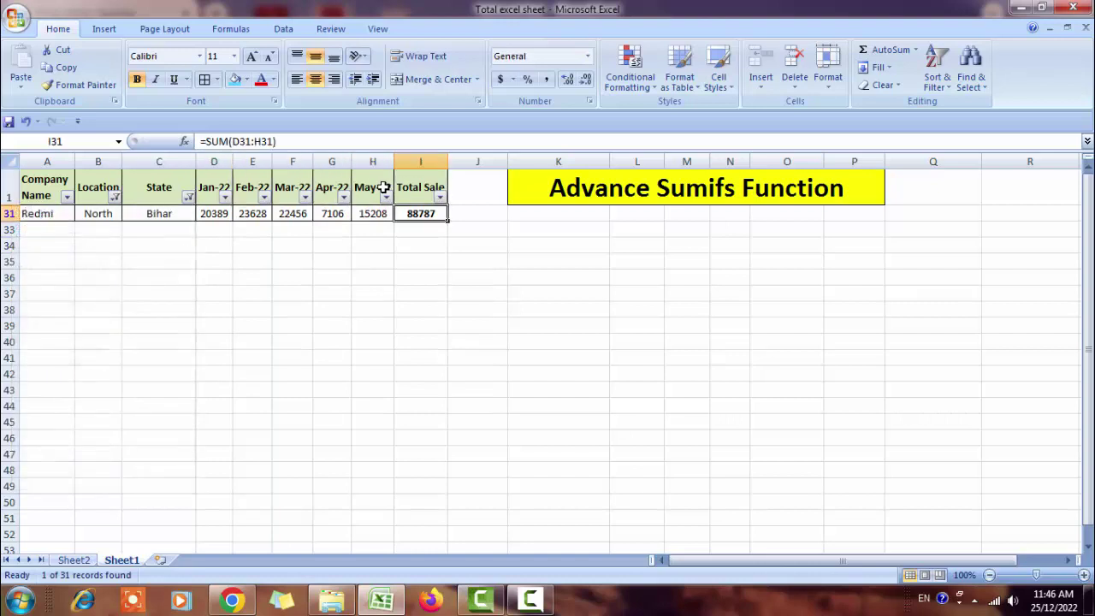
pyautogui.press('Up')
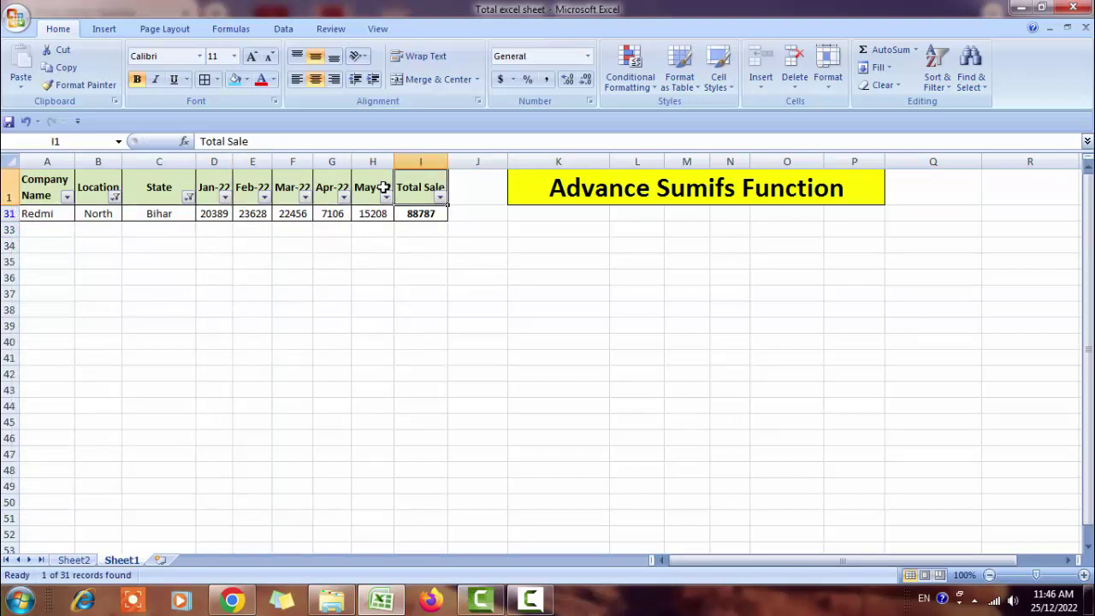
# Turn off the sales table's filters and return to the area above the summary table at K3.
pyautogui.press('Left')
pyautogui.hotkey('ctrl', 'shift', 'l')
pyautogui.press('Right')
pyautogui.press('Right')
pyautogui.press('Right')
pyautogui.press('Down')
pyautogui.press('Down')
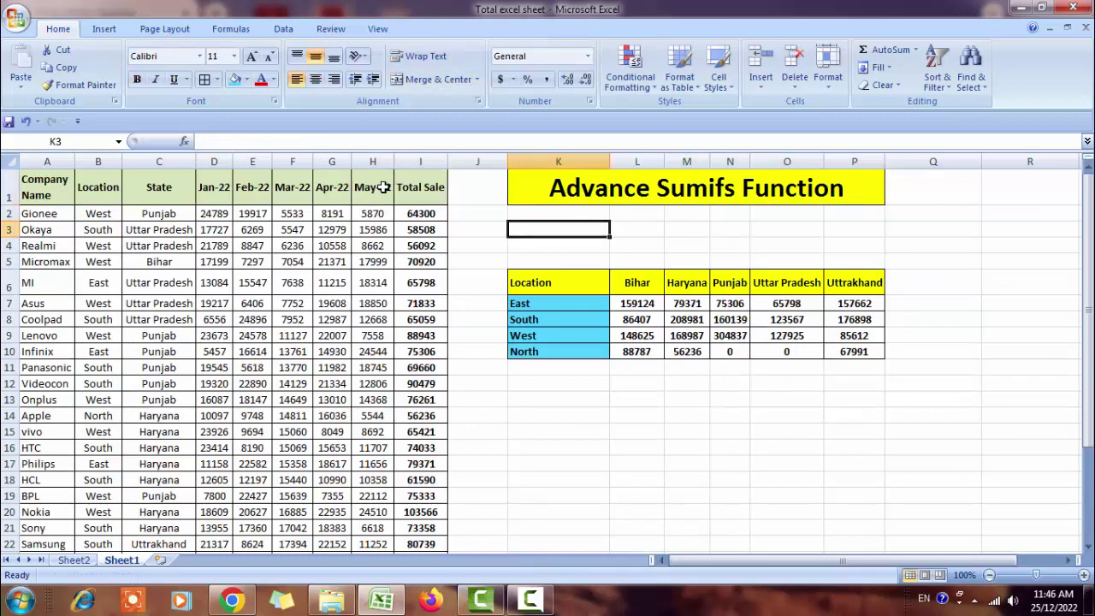
# Examine the North row's formulas in the summary table for Bihar, Punjab and Uttar Pradesh.
pyautogui.press('Down')
pyautogui.press('Down')
pyautogui.press('Down')
pyautogui.press('Down')
pyautogui.press('Down')
pyautogui.press('Down')
pyautogui.press('Down')
pyautogui.press('Right')
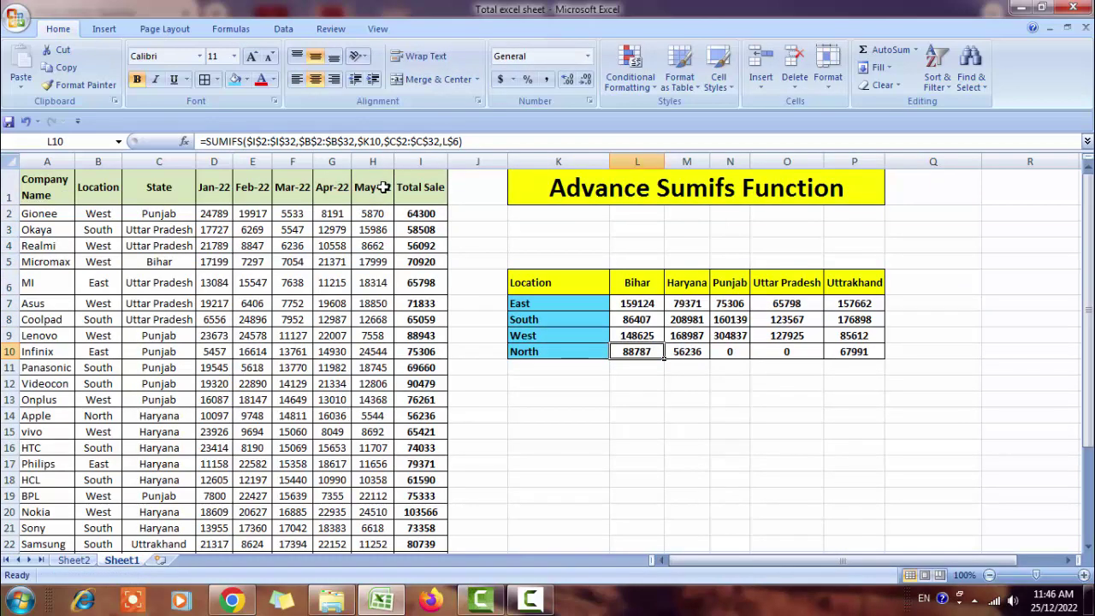
pyautogui.click(628, 411)
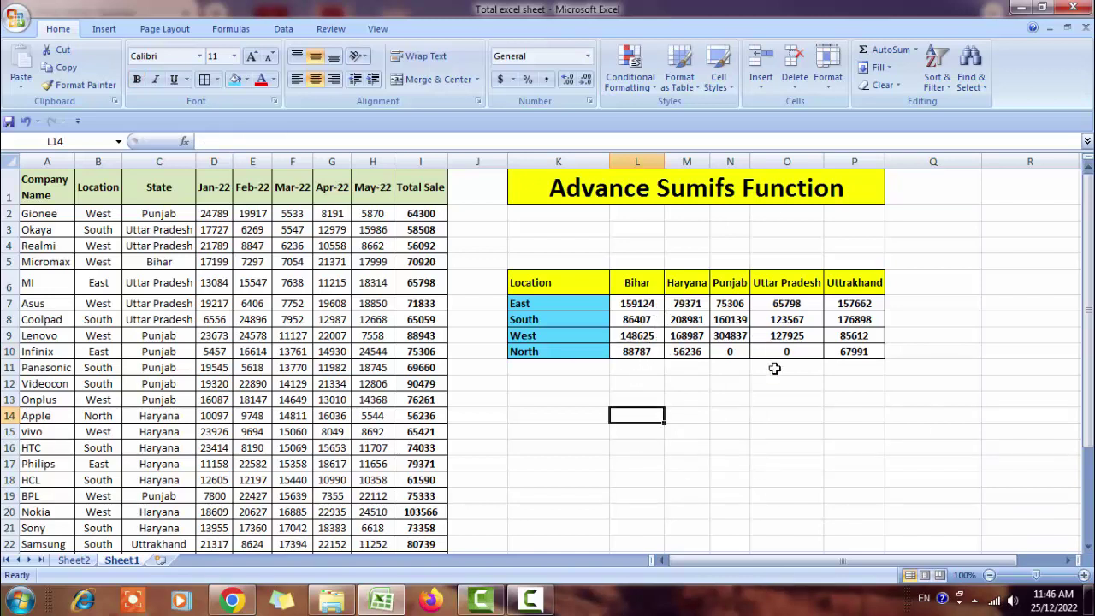
pyautogui.click(737, 351)
pyautogui.click(773, 351)
pyautogui.click(736, 350)
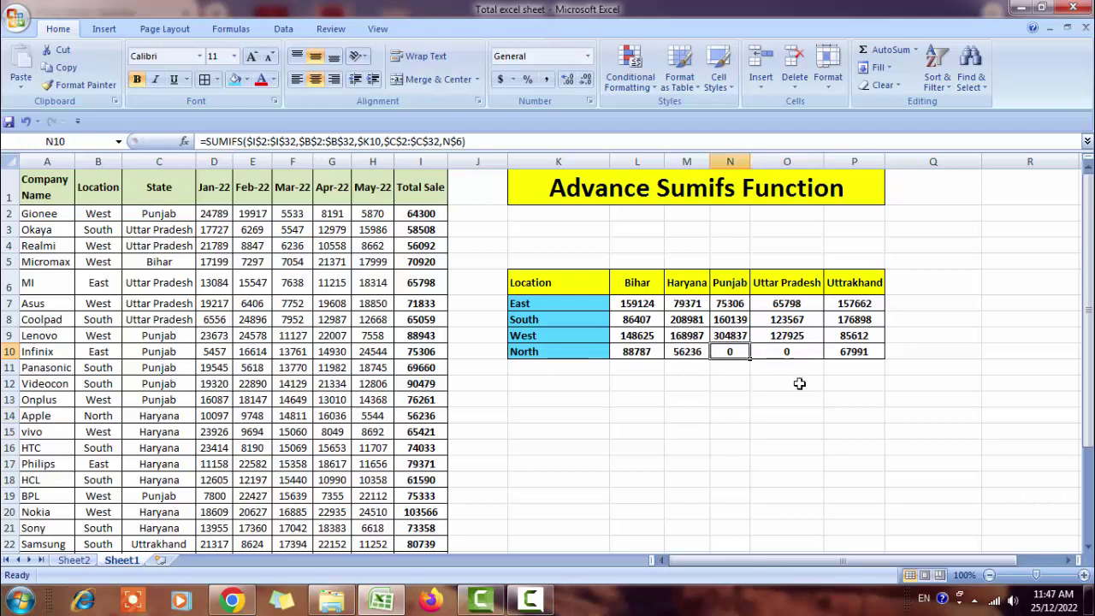
# Select the sales table's header row from Company Name to Total Sale and turn on its filters.
pyautogui.press('Left')
pyautogui.press('Left')
pyautogui.press('Left')
pyautogui.press('Left')
pyautogui.press('Left')
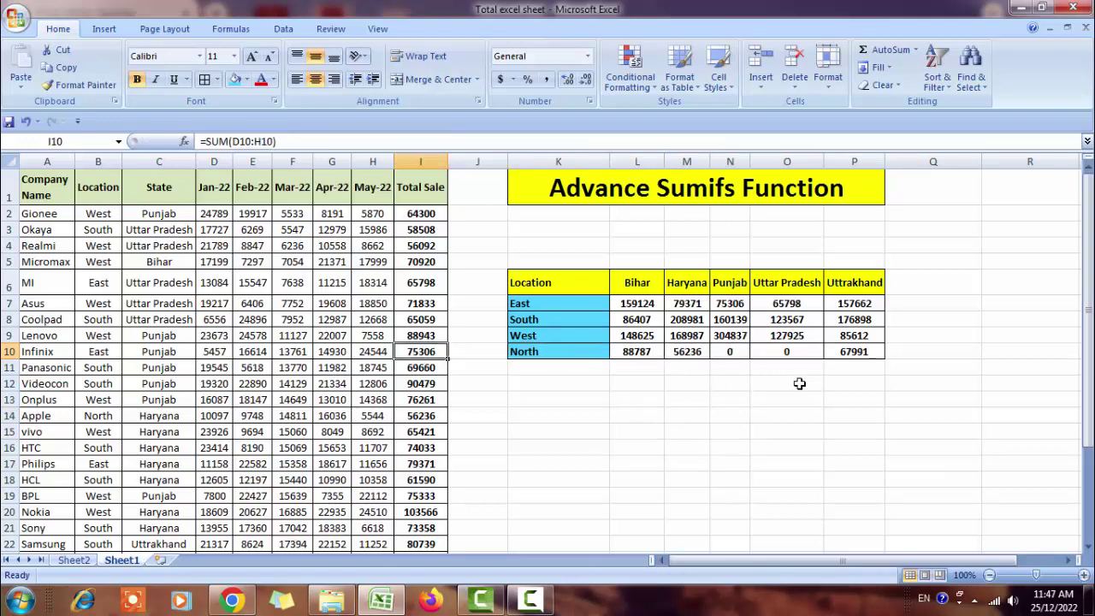
pyautogui.hotkey('ctrl', 'Up')
pyautogui.press('Left')
pyautogui.press('Left')
pyautogui.press('Left')
pyautogui.press('Left')
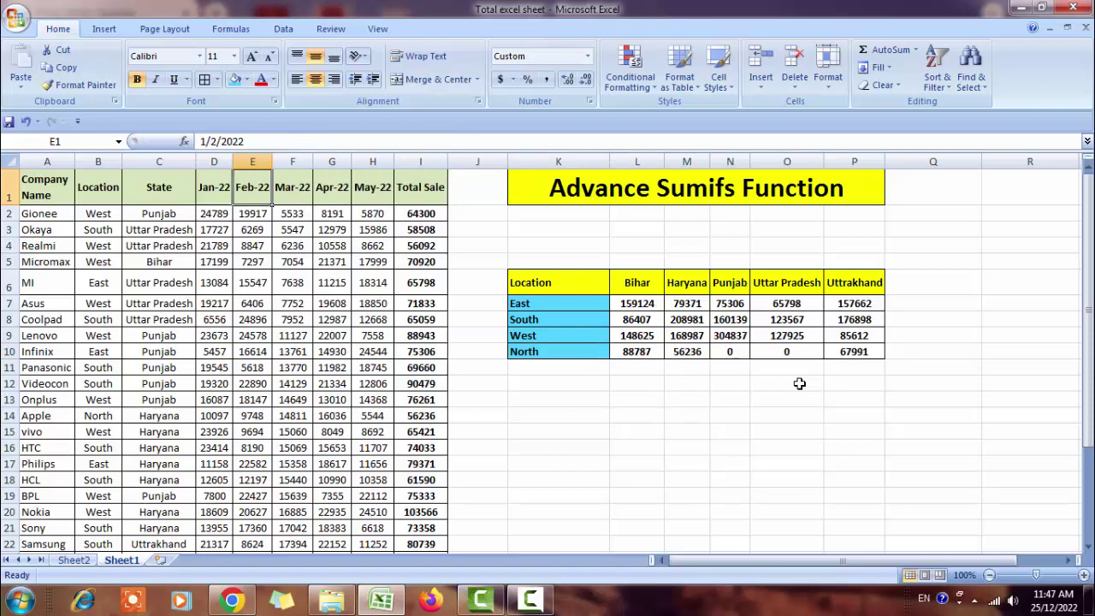
pyautogui.press('Left')
pyautogui.press('Left')
pyautogui.press('Left')
pyautogui.press('Left')
pyautogui.hotkey('shift', 'Right')
pyautogui.hotkey('shift', 'Right')
pyautogui.hotkey('shift', 'Right')
pyautogui.hotkey('shift', 'Right')
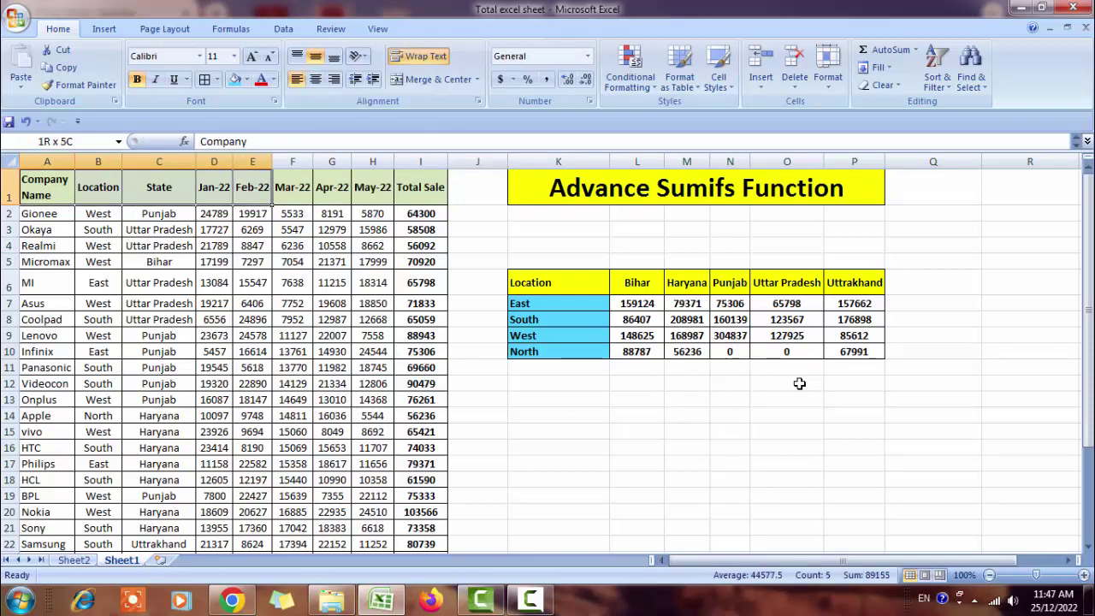
pyautogui.hotkey('shift', 'Right')
pyautogui.hotkey('shift', 'Right')
pyautogui.hotkey('shift', 'Right')
pyautogui.hotkey('shift', 'Right')
pyautogui.hotkey('ctrl', 'shift', 'l')
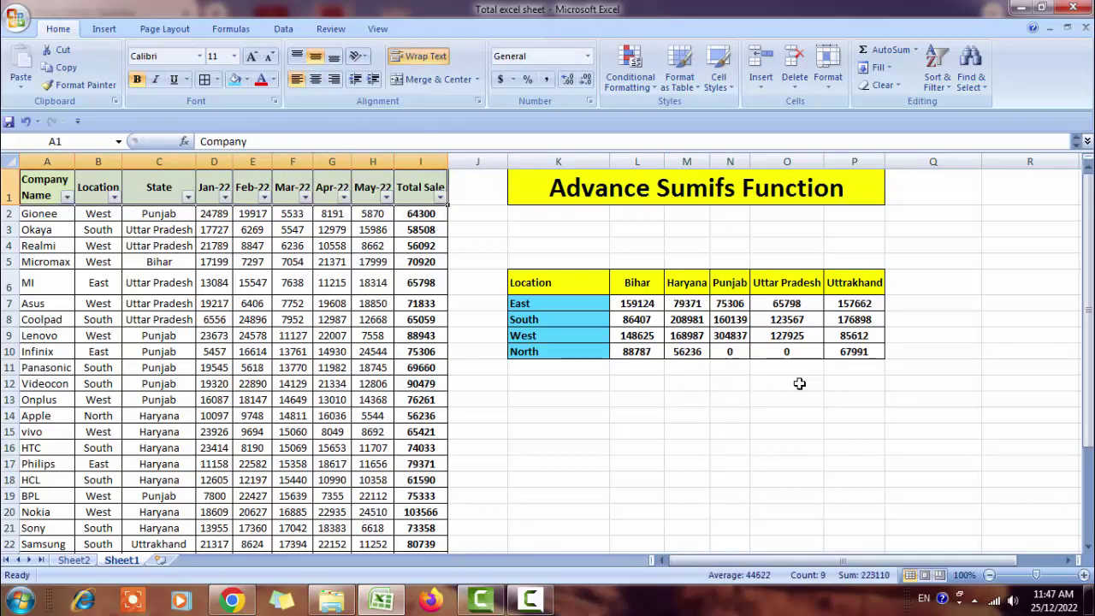
# Show only the Punjab rows of the sales table through the State filter.
pyautogui.press('Right')
pyautogui.press('Right')
pyautogui.hotkey('alt', 'Down')
pyautogui.press('Up')
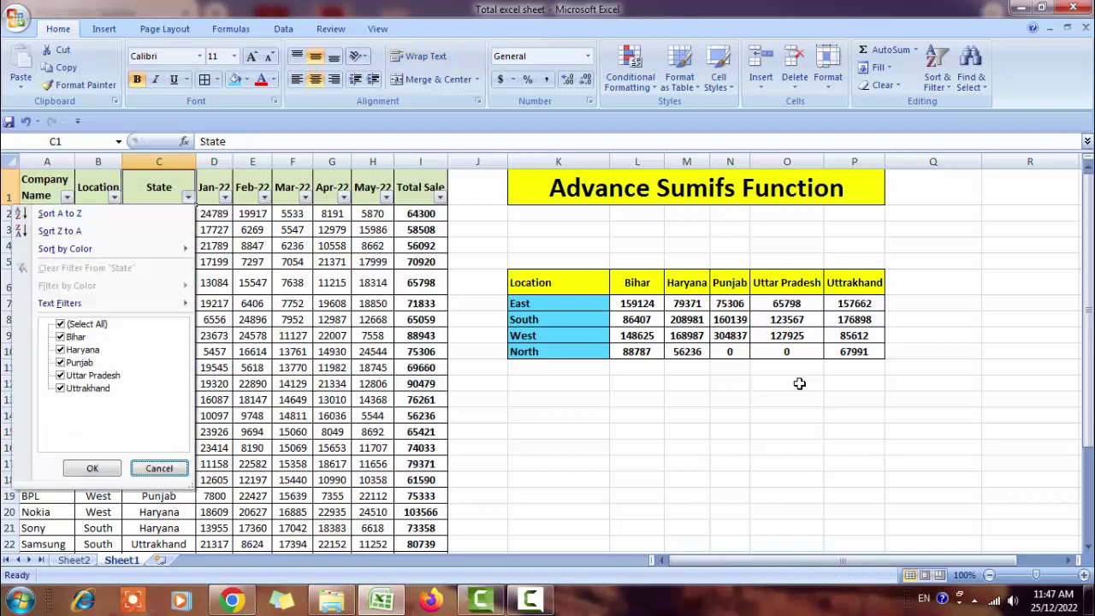
pyautogui.press('Up')
pyautogui.press('space')
pyautogui.press('Down')
pyautogui.press('Down')
pyautogui.press('Down')
pyautogui.press('space')
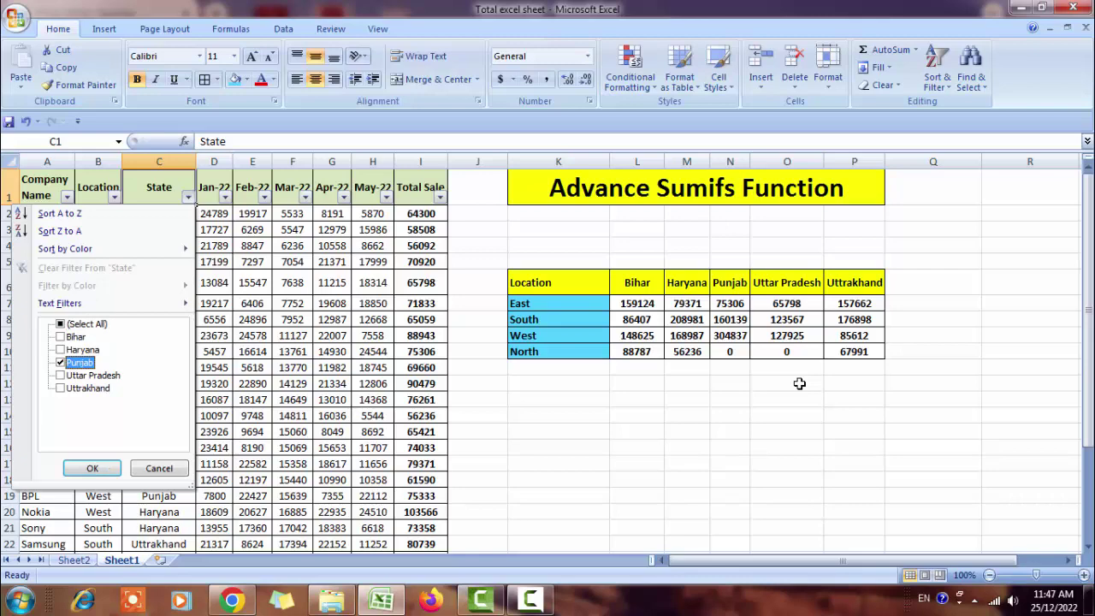
pyautogui.press('Return')
# Check the Location filter's options for the Punjab rows, leave them unchanged and turn off the table's filters.
pyautogui.press('Left')
pyautogui.hotkey('alt', 'Down')
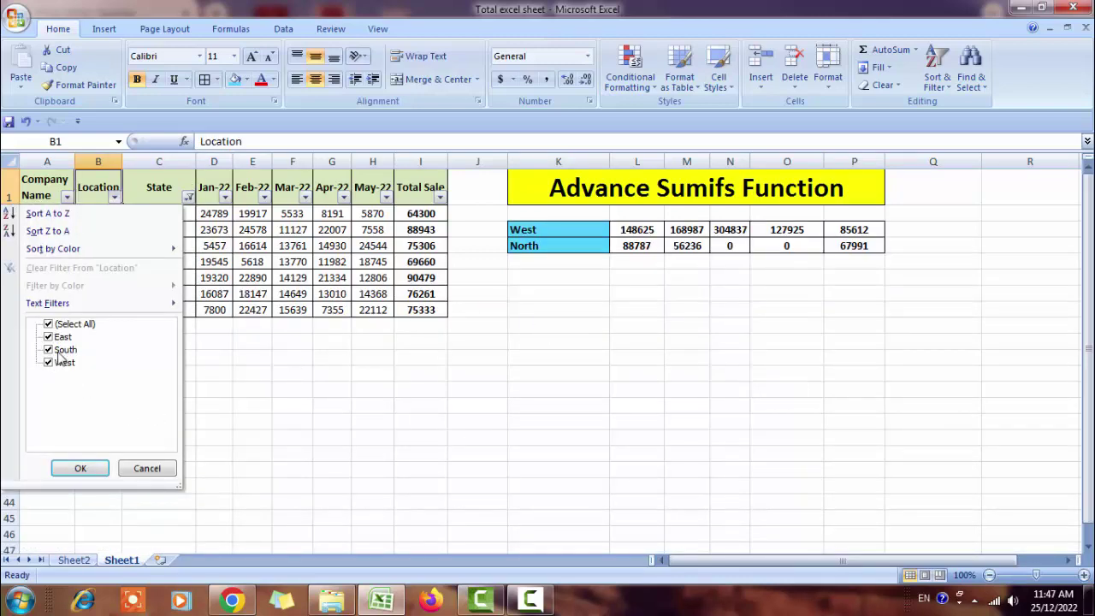
pyautogui.press('Escape')
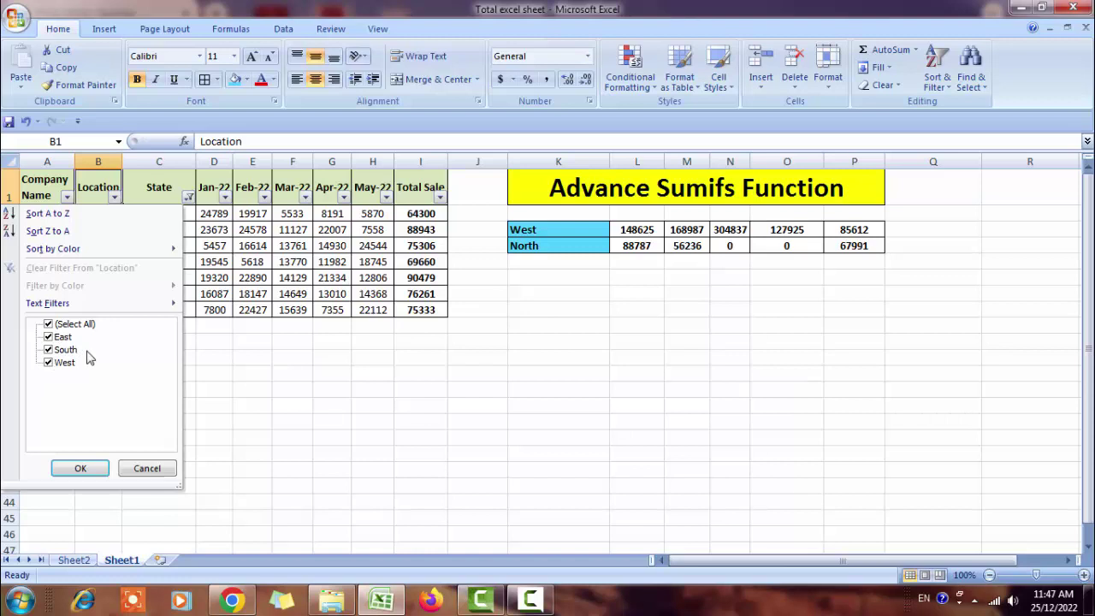
pyautogui.press('d')
pyautogui.press('f')
pyautogui.press('f')
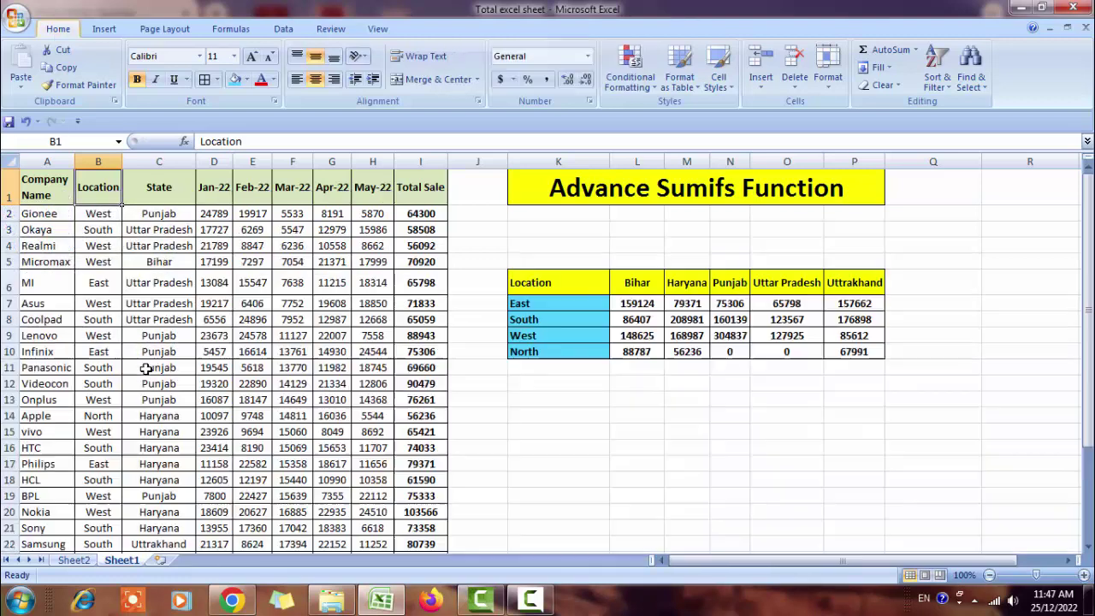
# Reselect the whole header row of the sales table from A1 and turn its filters on again.
pyautogui.press('Right')
pyautogui.press('Right')
pyautogui.press('Right')
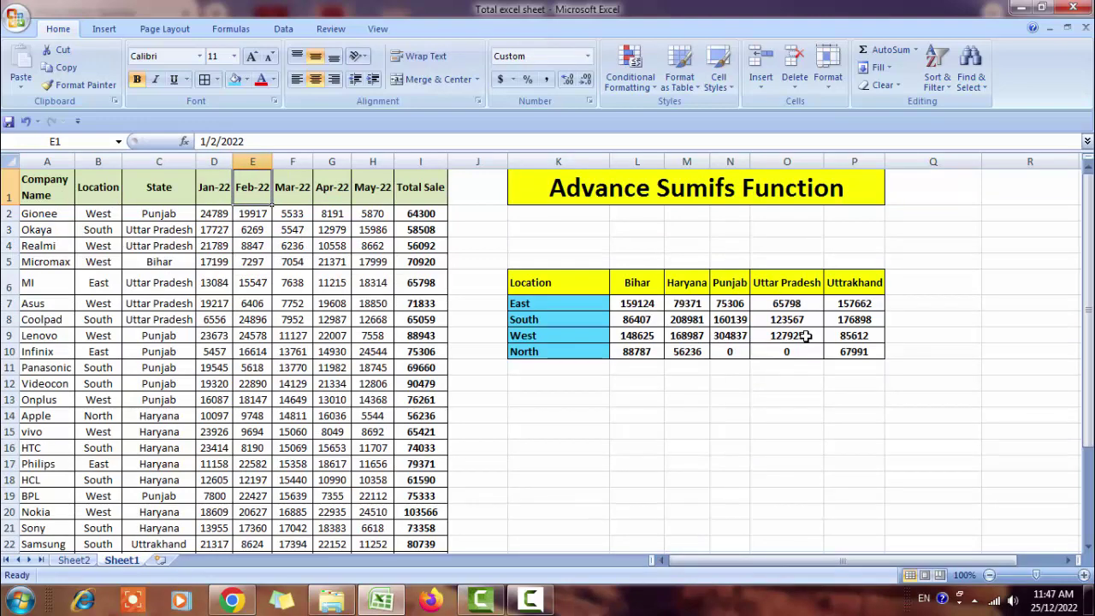
pyautogui.hotkey('ctrl', 'Home')
pyautogui.hotkey('ctrl', 'shift', 'Right')
pyautogui.hotkey('alt', 'd')
pyautogui.press('f')
pyautogui.press('f')
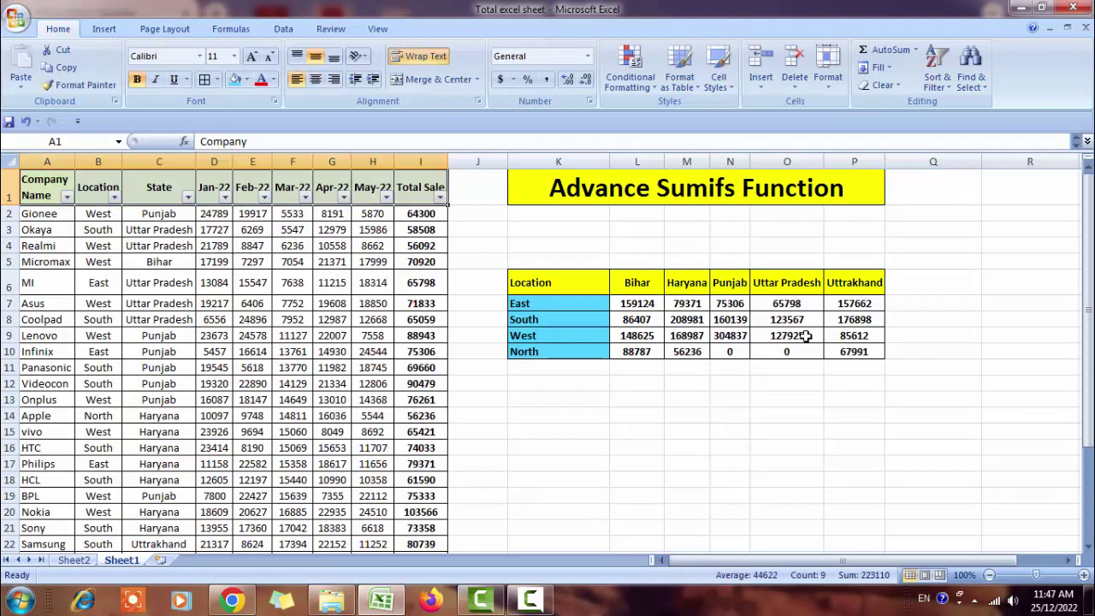
# Show only the Uttar Pradesh rows of the sales table through the State filter.
pyautogui.press('Right')
pyautogui.press('Right')
pyautogui.hotkey('alt', 'Down')
pyautogui.press('space')
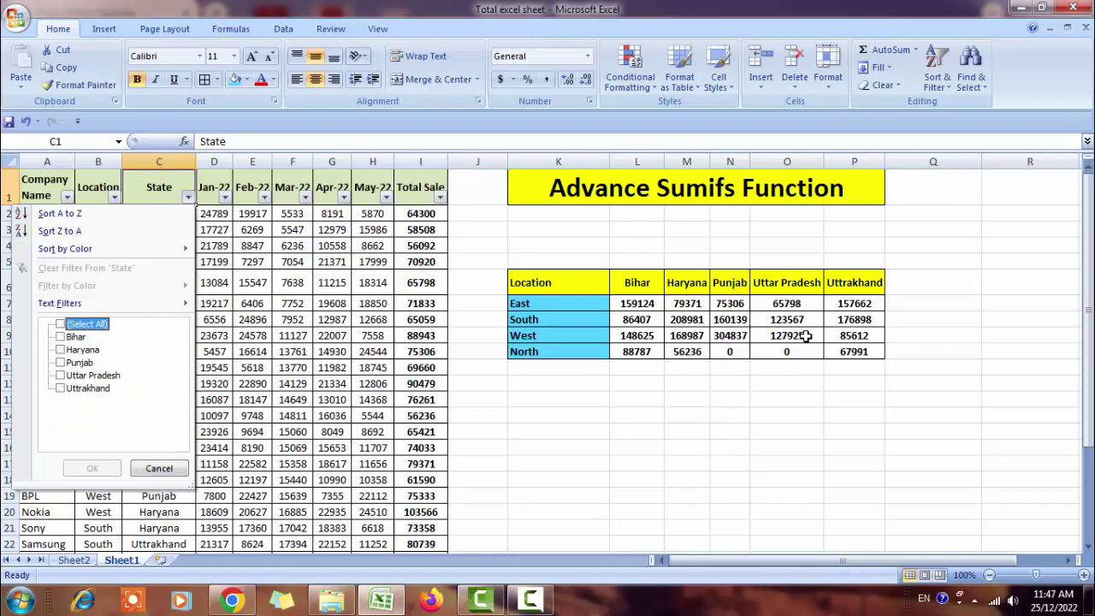
pyautogui.press('Down')
pyautogui.press('Down')
pyautogui.press('Down')
pyautogui.press('Down')
pyautogui.press('space')
pyautogui.press('Return')
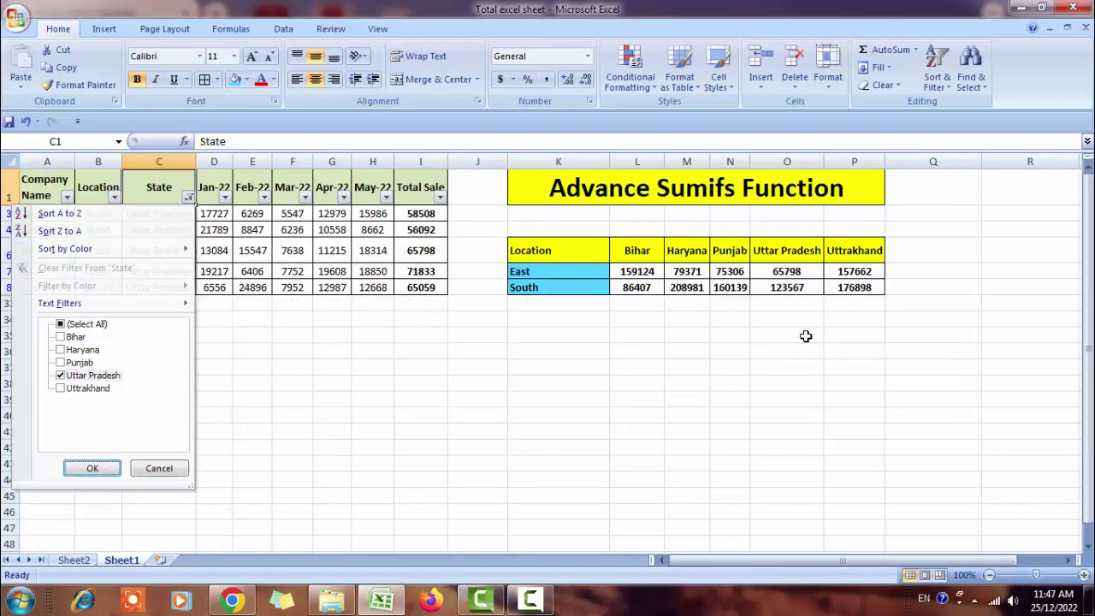
# Check the Location filter's options for the Uttar Pradesh rows, leave them unchanged and turn off the table's filters.
pyautogui.press('Left')
pyautogui.hotkey('alt', 'Down')
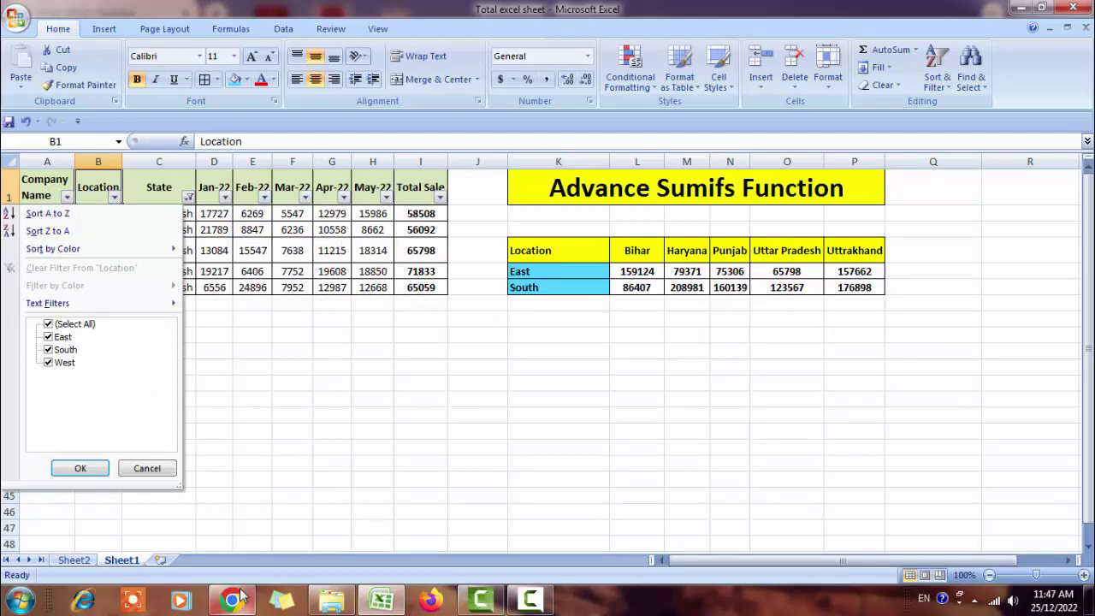
pyautogui.press('Escape')
pyautogui.press('Right')
pyautogui.hotkey('alt', 'd')
pyautogui.press('f')
pyautogui.press('f')
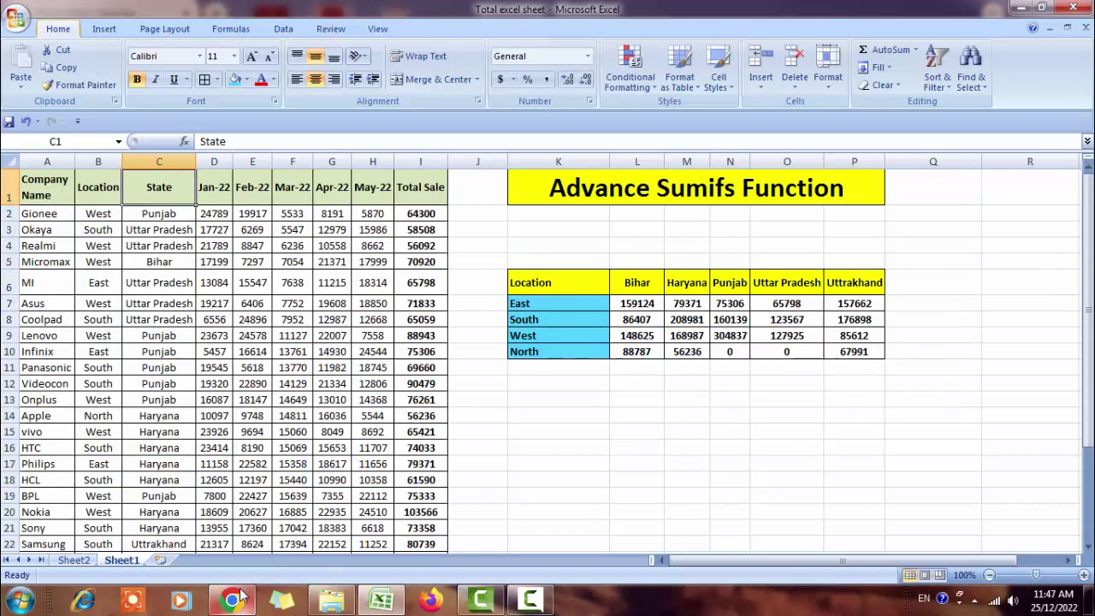
# Move to the blank cell L13 below the summary table, and switch to the TOTAL EXCEL YouTube channel in Chrome.
pyautogui.press('Right')
pyautogui.press('Right')
pyautogui.press('Right')
pyautogui.press('Right')
pyautogui.press('Right')
pyautogui.press('Right')
pyautogui.press('Right')
pyautogui.press('Down')
pyautogui.press('Down')
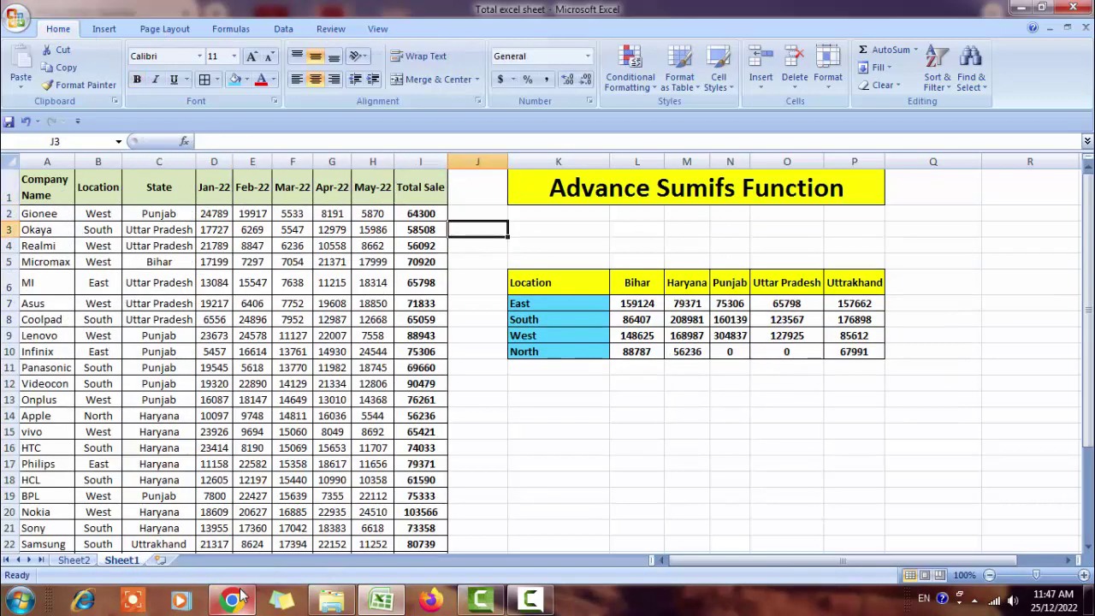
pyautogui.press('Down')
pyautogui.press('Down')
pyautogui.press('Down')
pyautogui.press('Down')
pyautogui.press('Down')
pyautogui.press('Down')
pyautogui.press('Down')
pyautogui.press('Down')
pyautogui.press('Down')
pyautogui.press('Down')
pyautogui.press('Right')
pyautogui.press('Right')
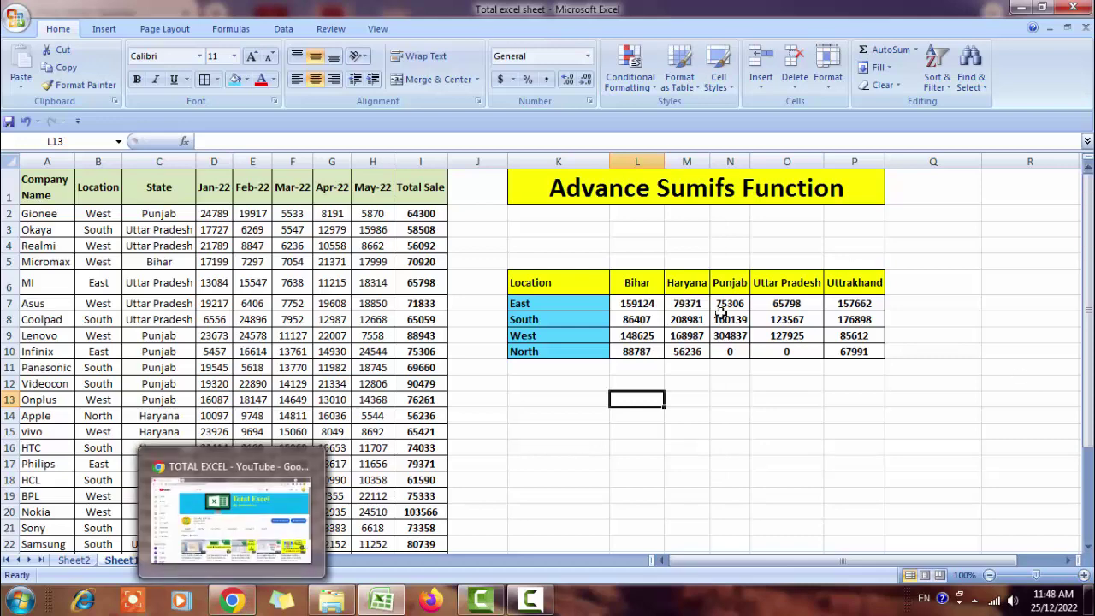
pyautogui.click(237, 602)
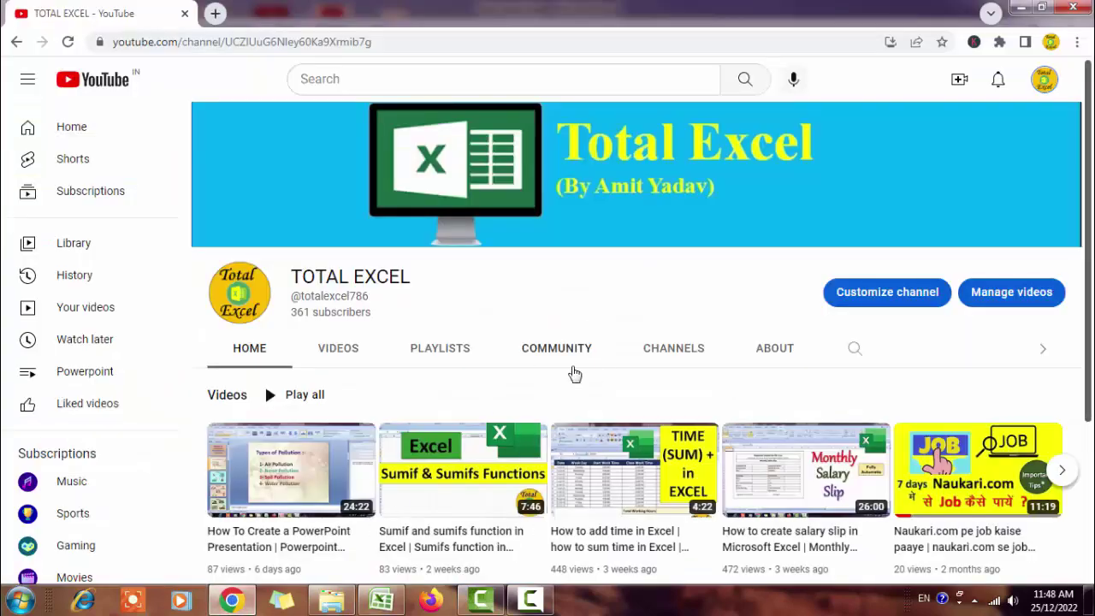